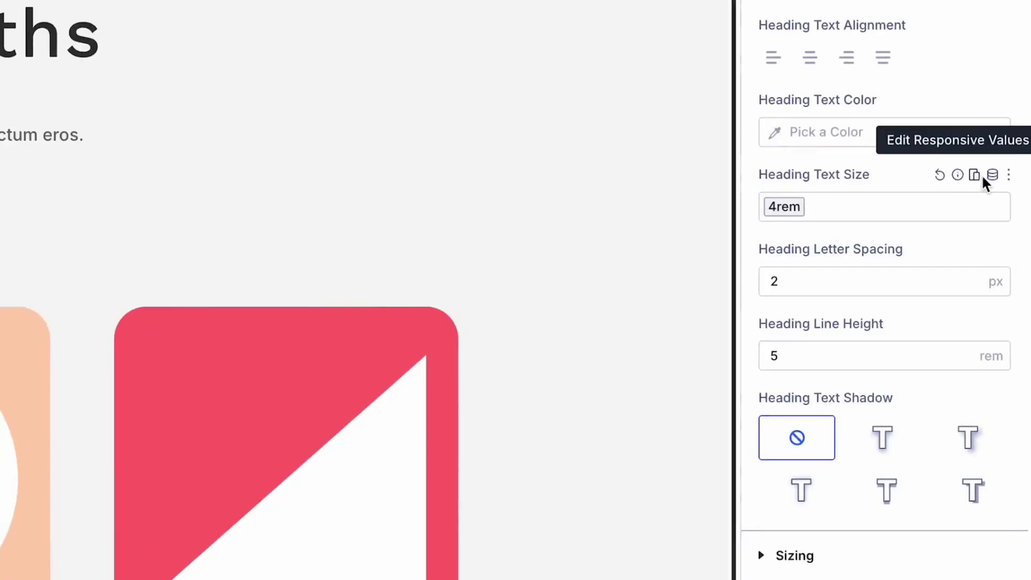
- Assign Heading Extra Large, Heading Medium and Heading Small global numbers to the largest-screen, tablet and phone heading sizes
left_click(978, 174)
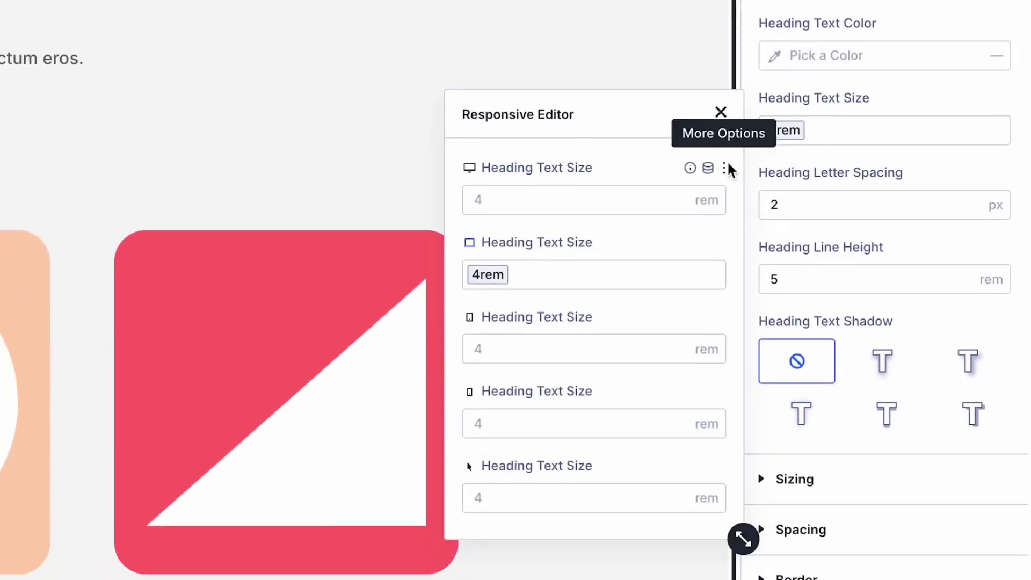
left_click(709, 168)
left_click(633, 232)
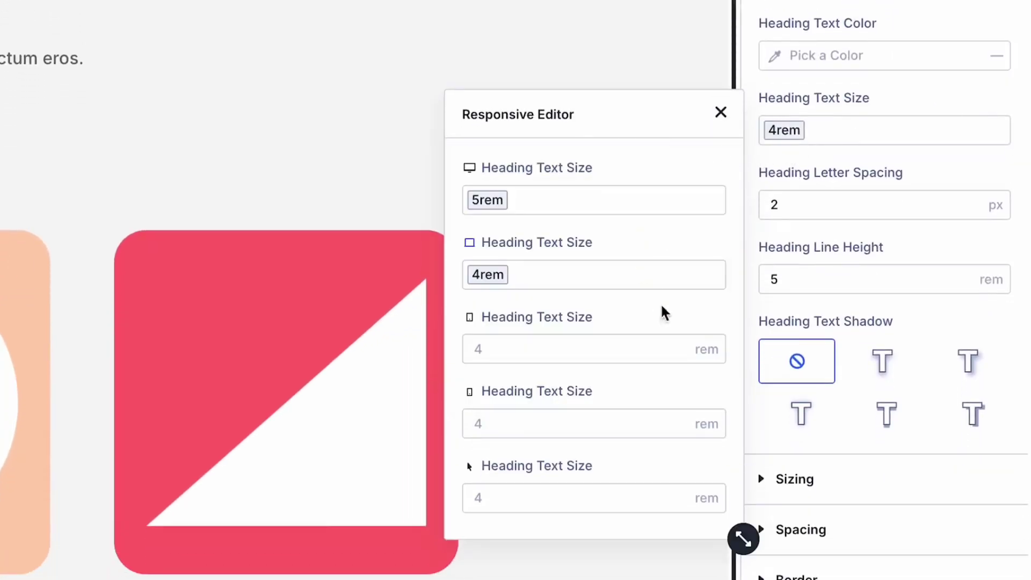
left_click(708, 317)
left_click(601, 449)
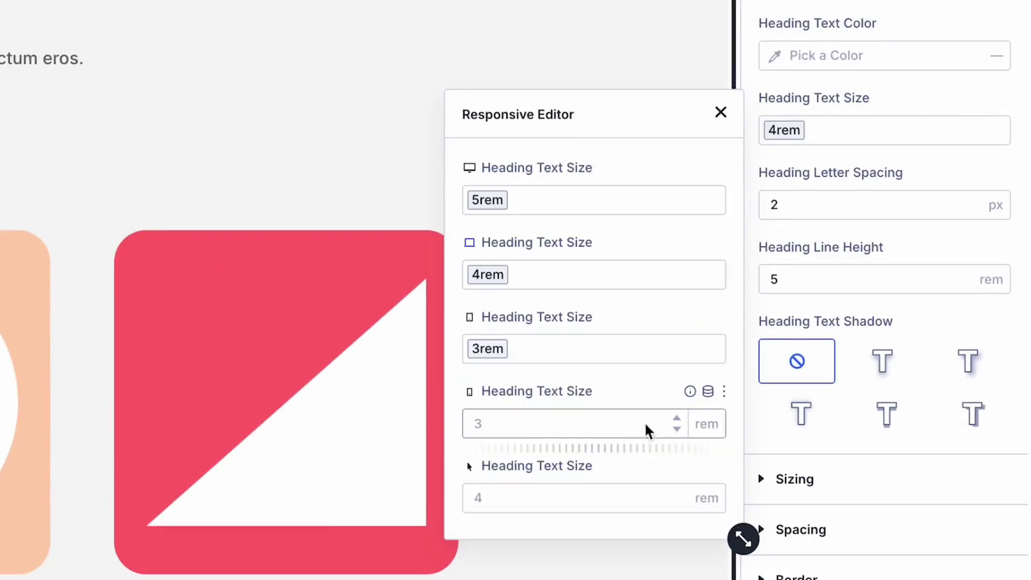
left_click(707, 395)
left_click(616, 553)
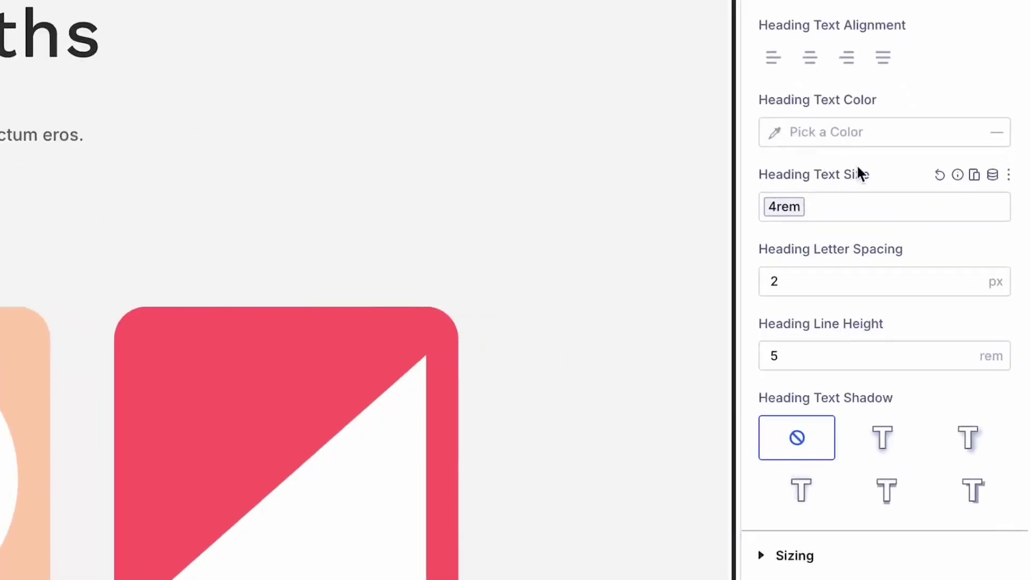
- Assign Heading Extra Large, Medium and Small global numbers to the largest-screen, tablet and phone text sizes
left_click(977, 175)
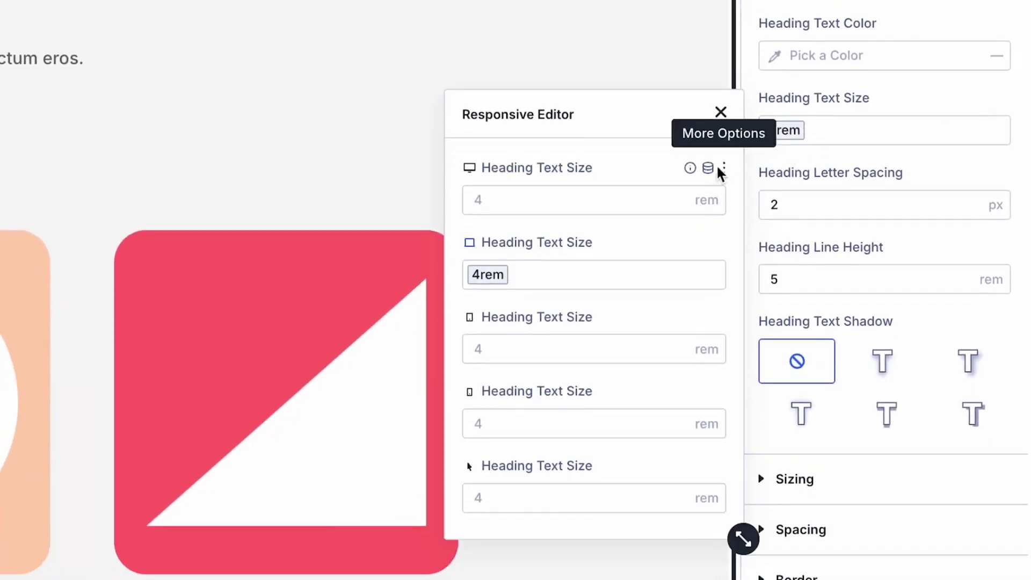
left_click(708, 167)
left_click(638, 227)
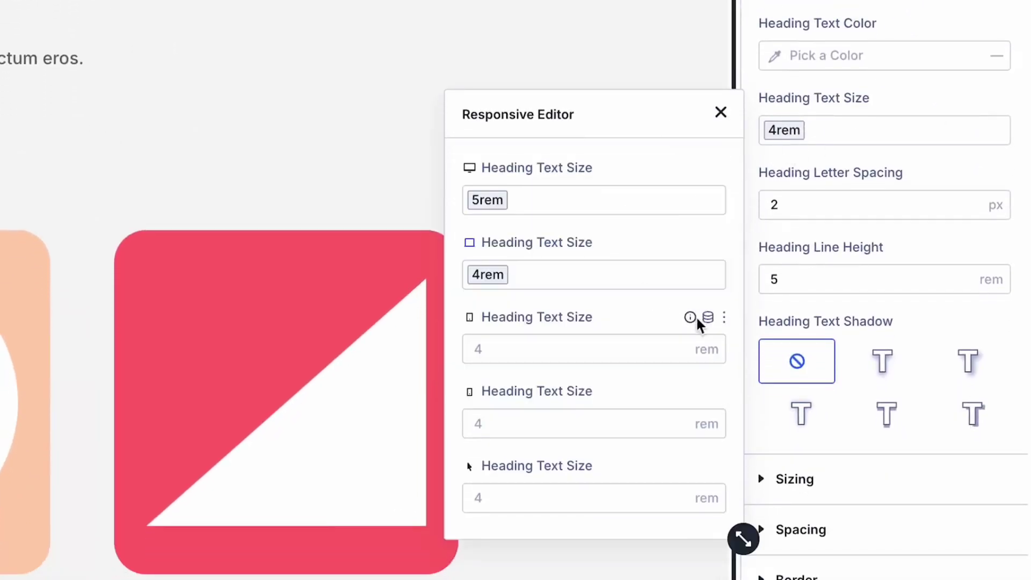
left_click(708, 317)
left_click(602, 447)
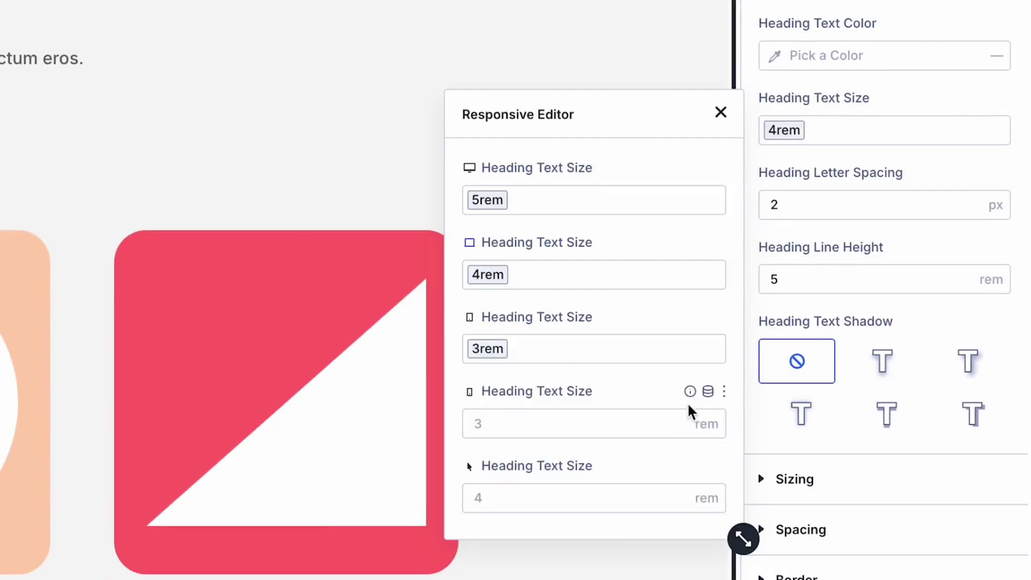
left_click(708, 391)
left_click(618, 549)
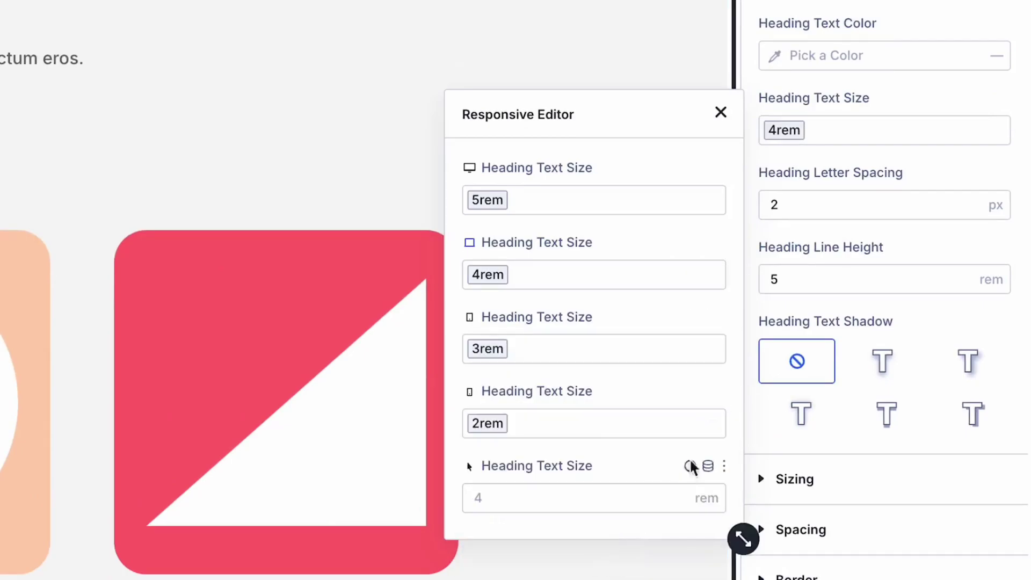
- Reset the heading letter spacing to 0 and set the tablet line height to 4
mouse_move(944, 218)
left_click(998, 279)
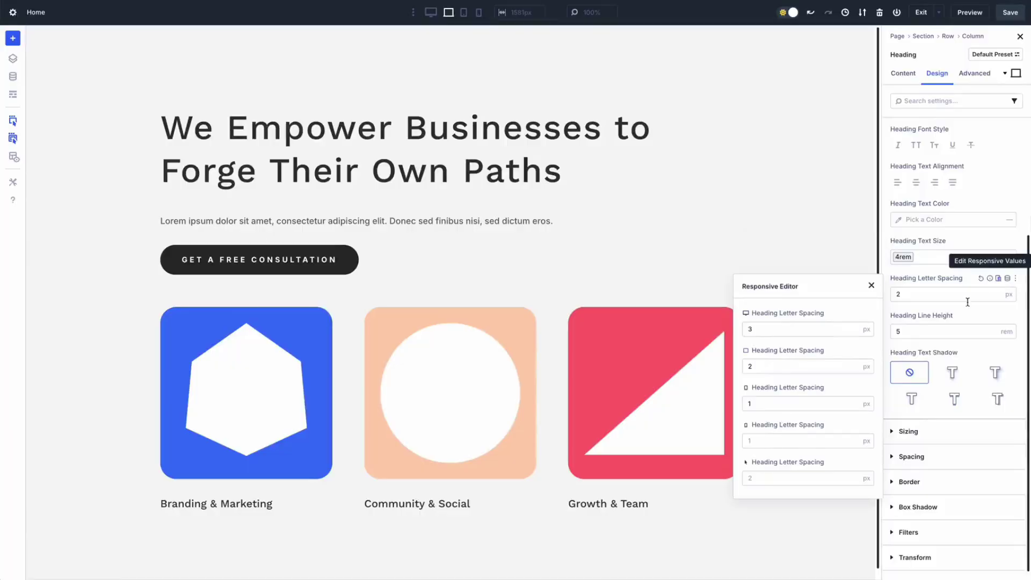
left_click(847, 351)
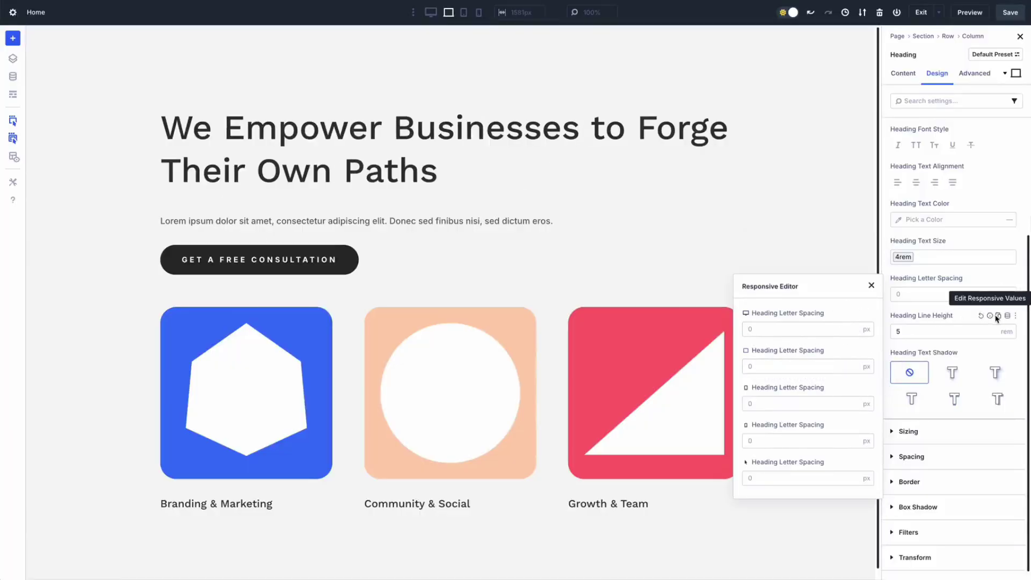
left_click(998, 315)
left_click(792, 441)
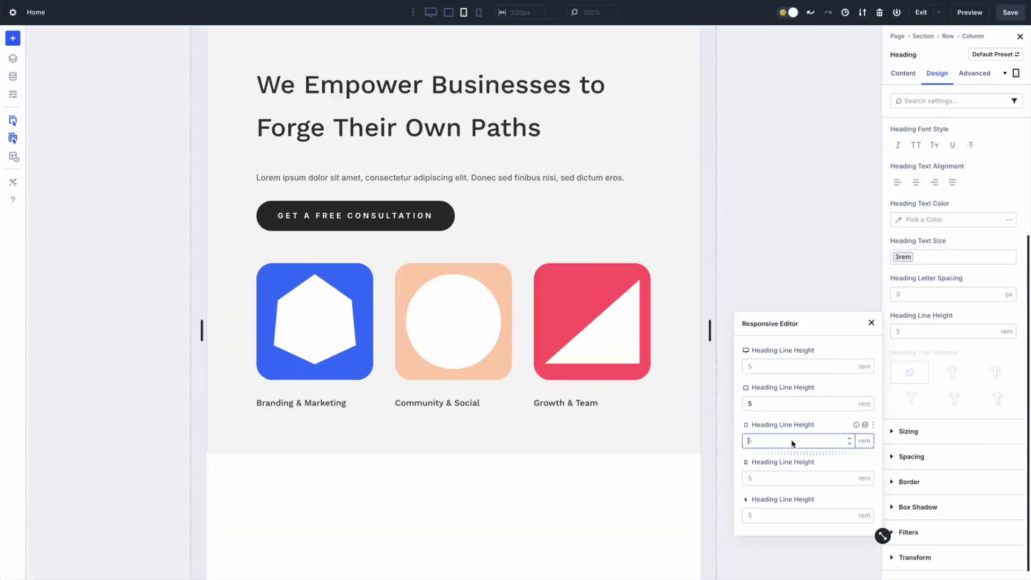
type("4")
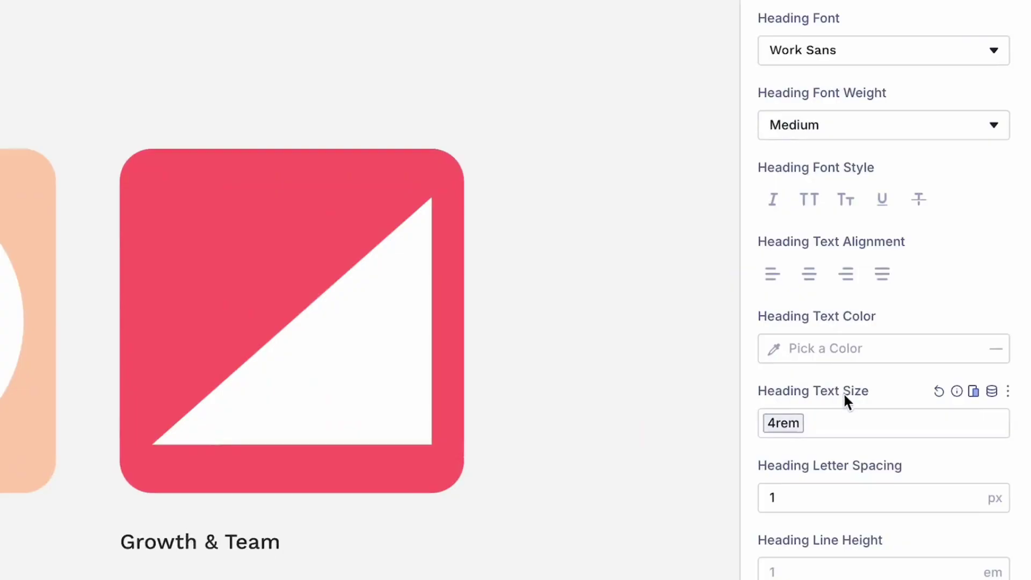
- Reapply Heading Extra Large to the largest screen and Heading Small to phone, previewing phone
left_click(974, 392)
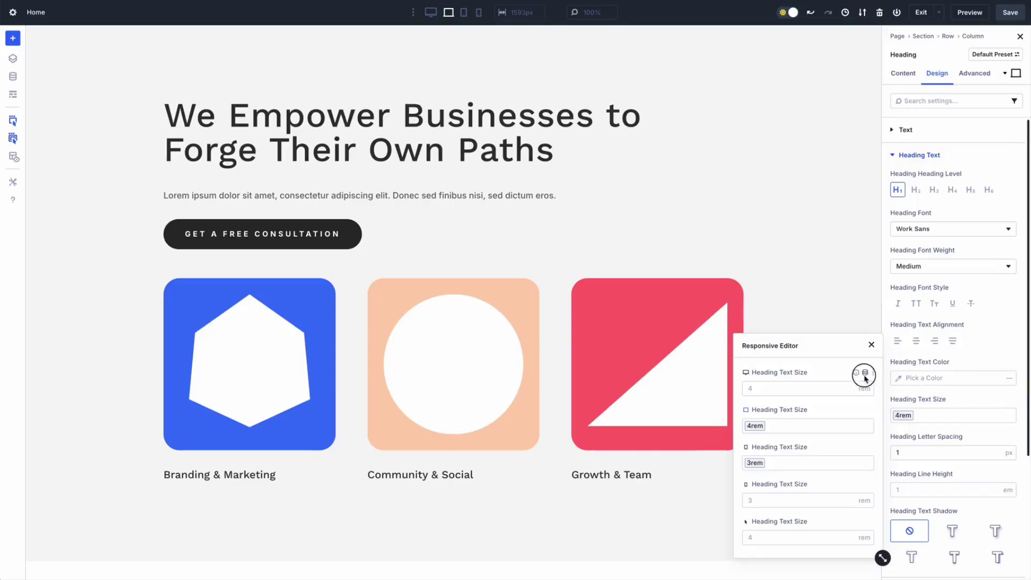
left_click(865, 374)
left_click(784, 405)
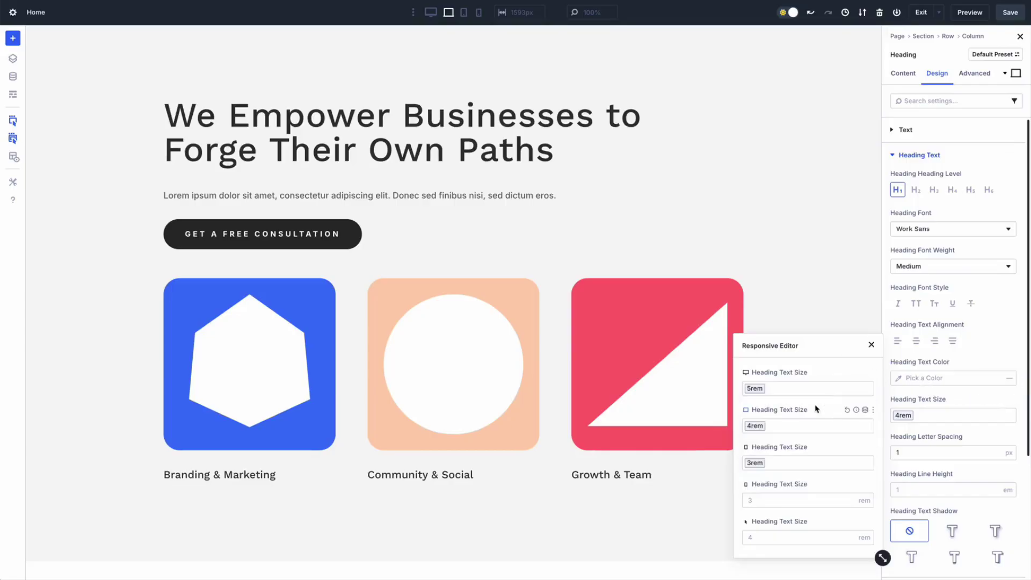
left_click(785, 501)
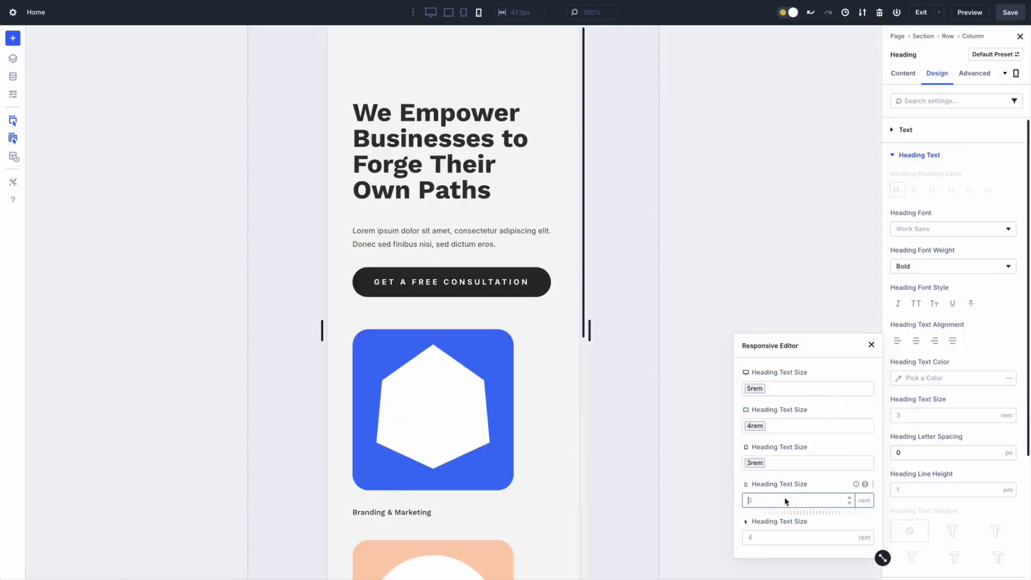
left_click(865, 486)
left_click(836, 508)
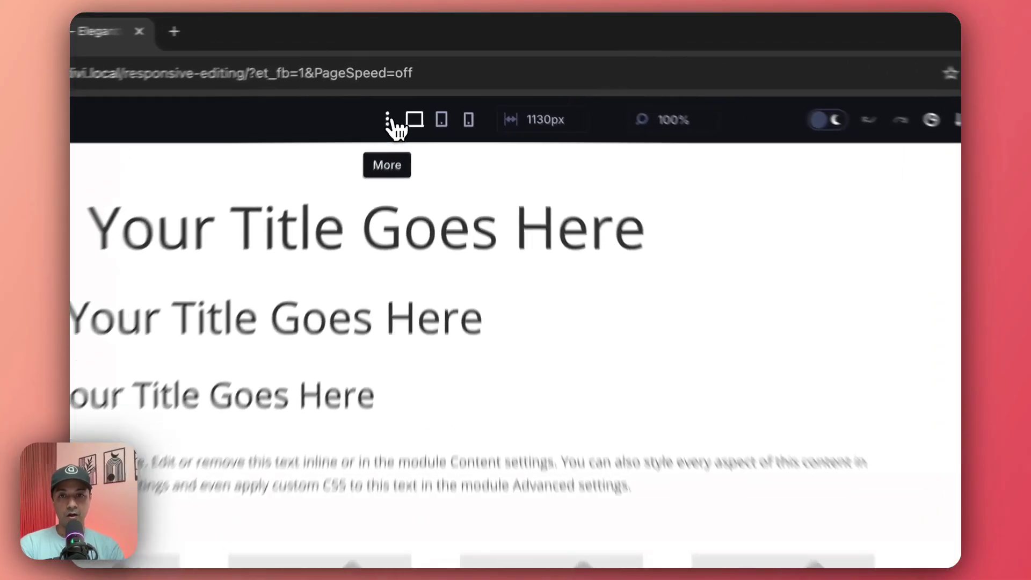
- Enable the Phone Wide, Tablet Wide, Widescreen and Ultra Wide breakpoints, then save and update site-wide
left_click(412, 80)
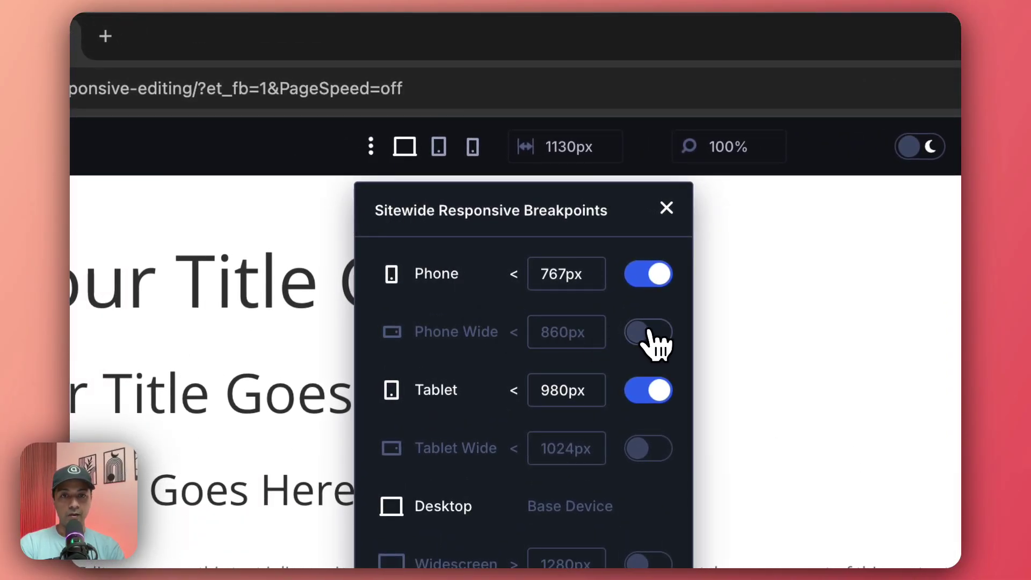
left_click(652, 332)
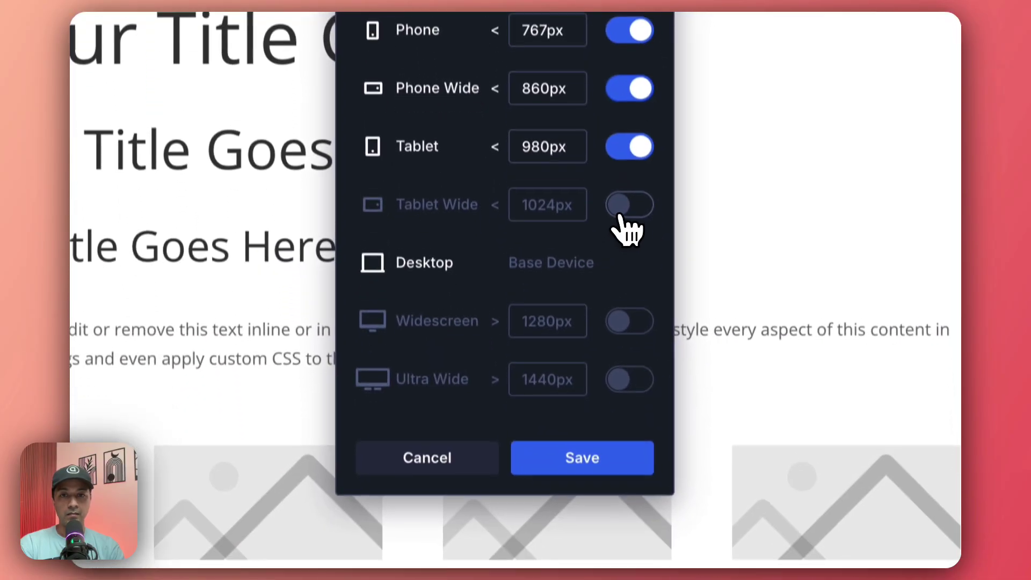
left_click(643, 427)
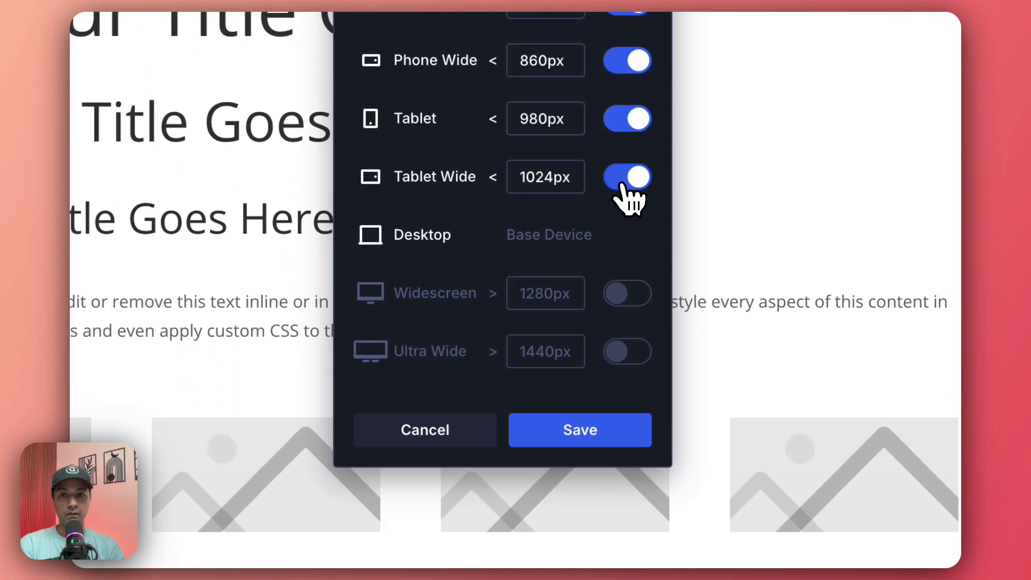
left_click(633, 302)
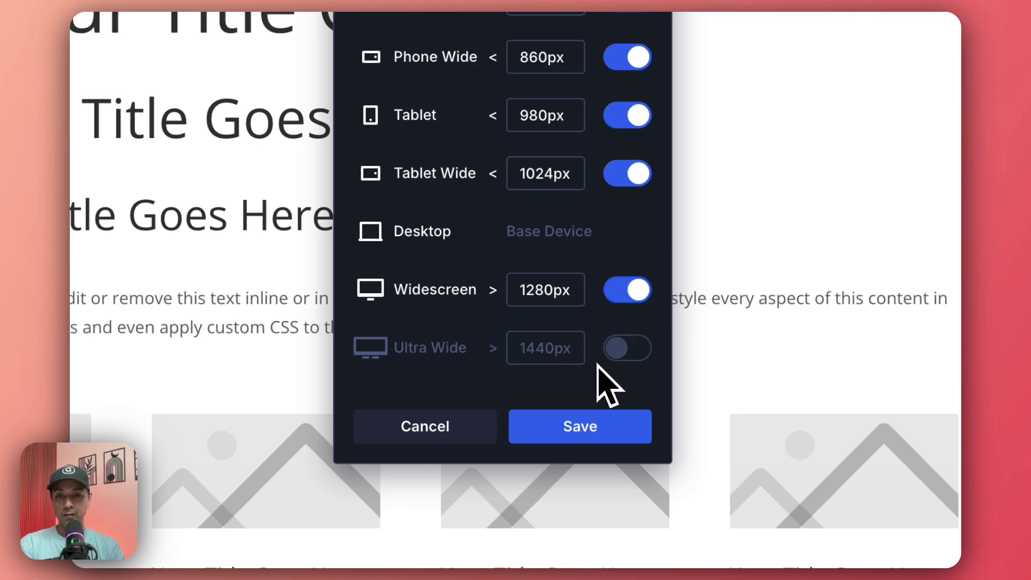
left_click(629, 354)
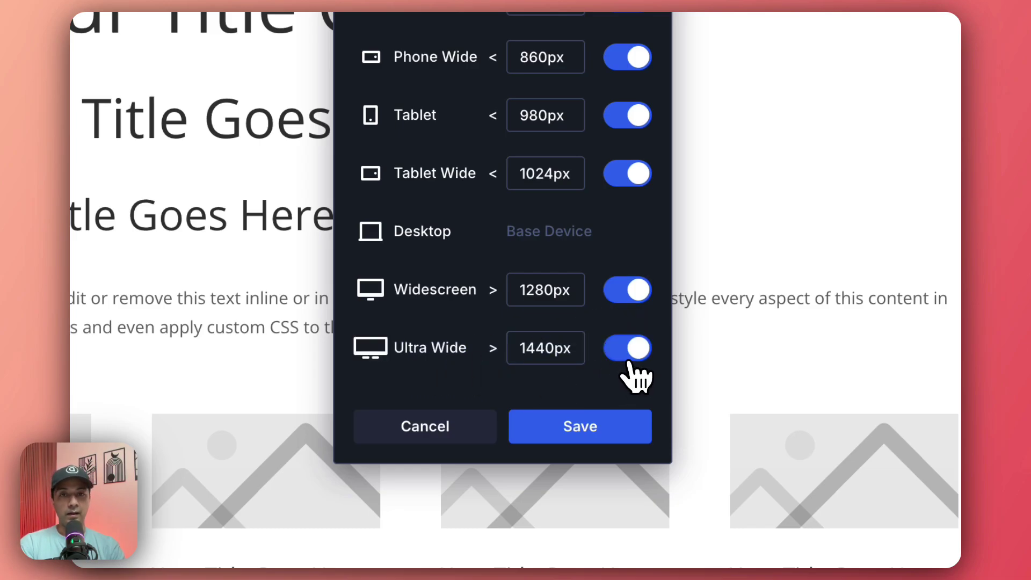
left_click(601, 421)
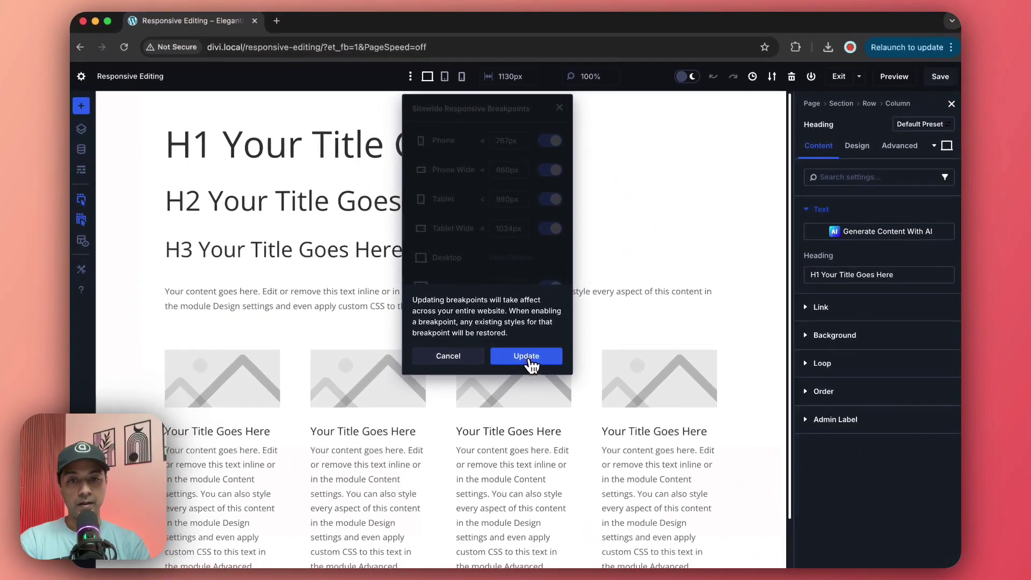
left_click(527, 359)
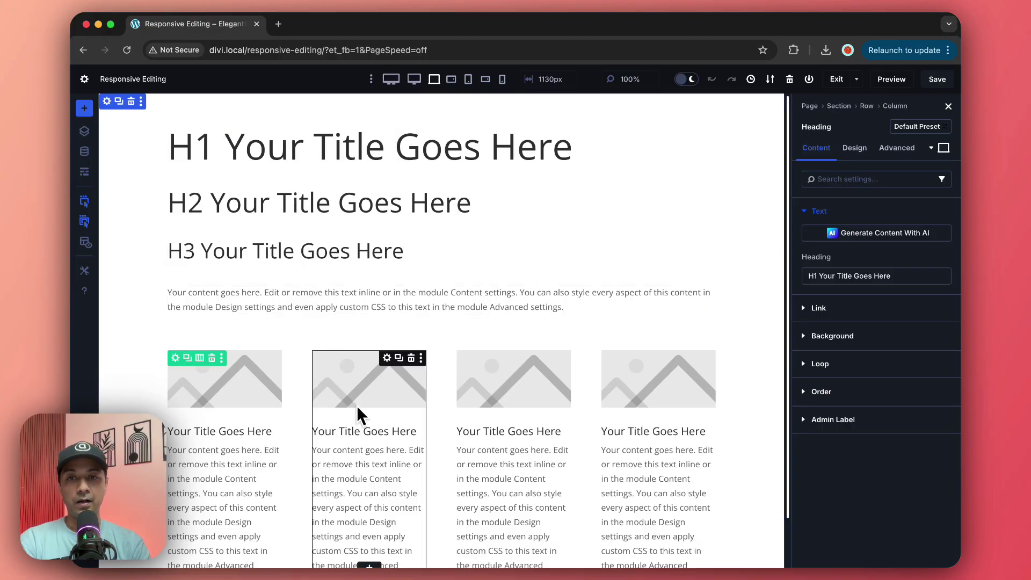
- Preview phone width with the Design settings shown, then step up through tablet, tablet wide, desktop to 1280px
left_click(503, 80)
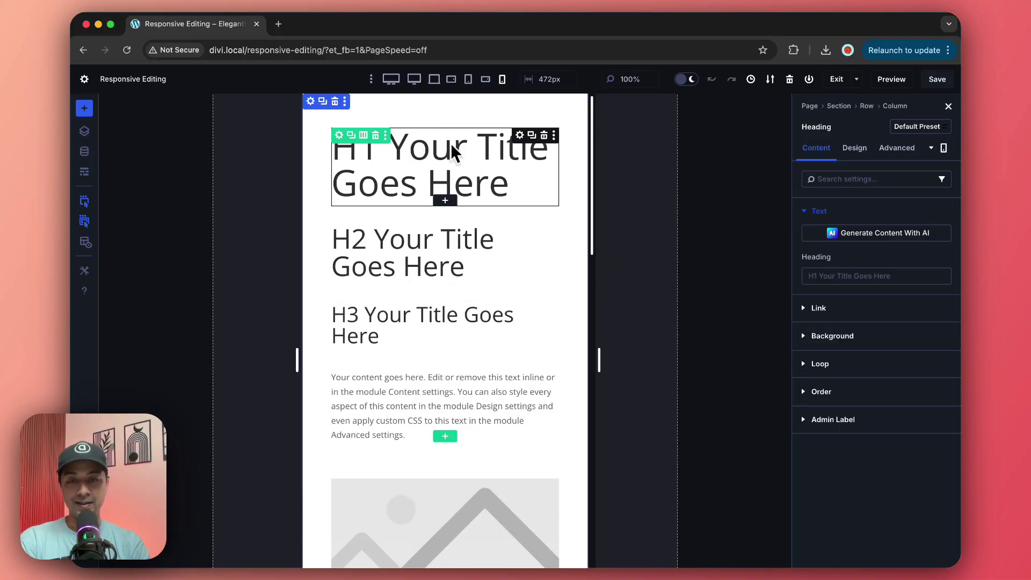
left_click(854, 149)
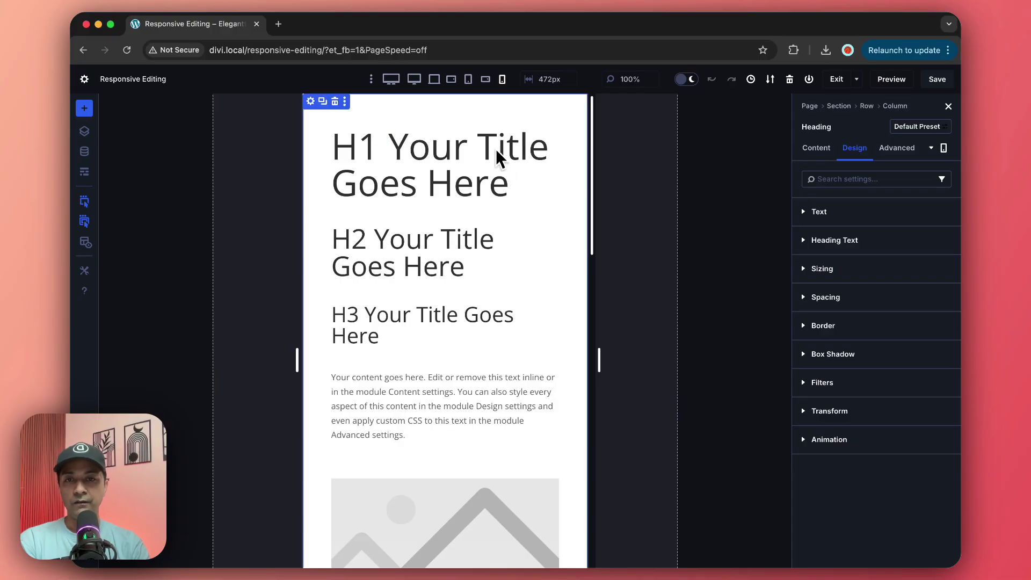
left_click(486, 79)
left_click(469, 79)
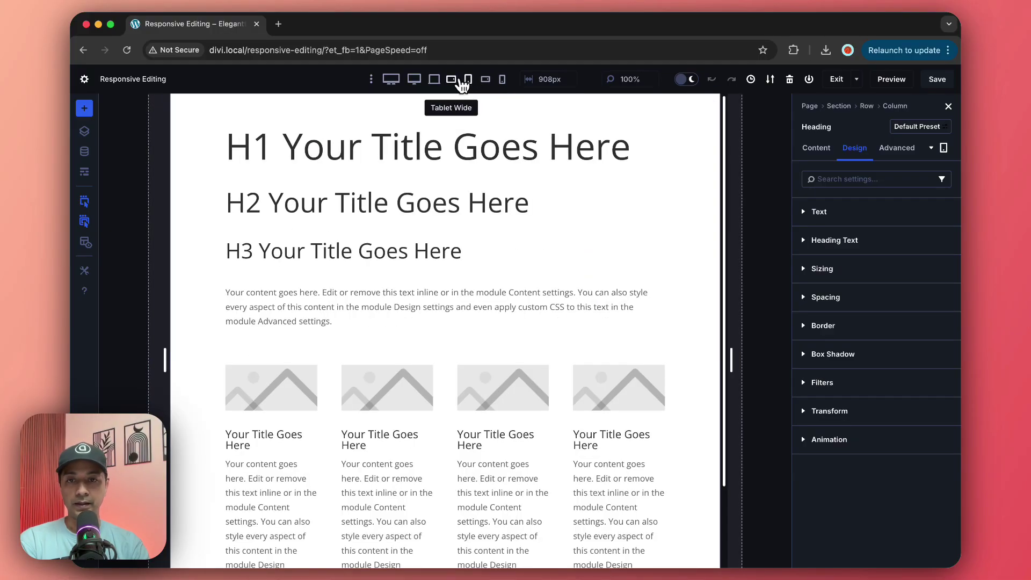
left_click(451, 79)
left_click(434, 79)
left_click(414, 79)
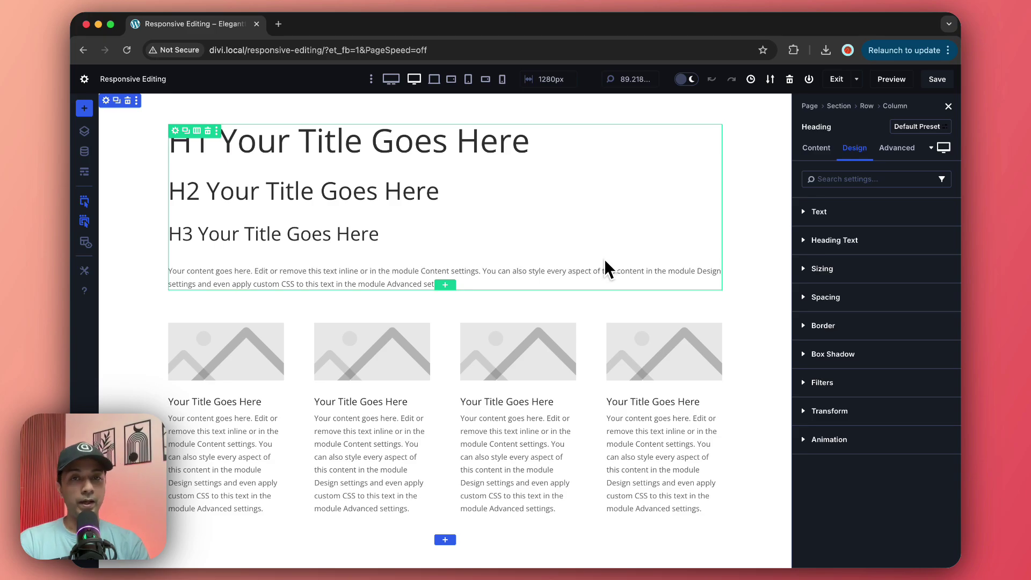
- Replace 'Your Title Goes Here' in the H1 heading with 'Your Text goes here'
left_click(147, 204)
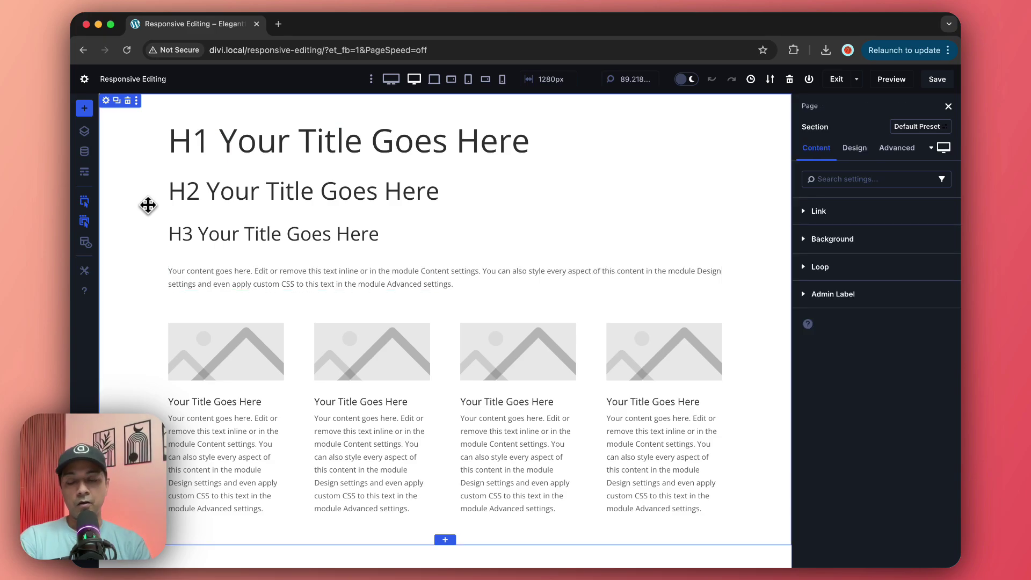
left_click(245, 143)
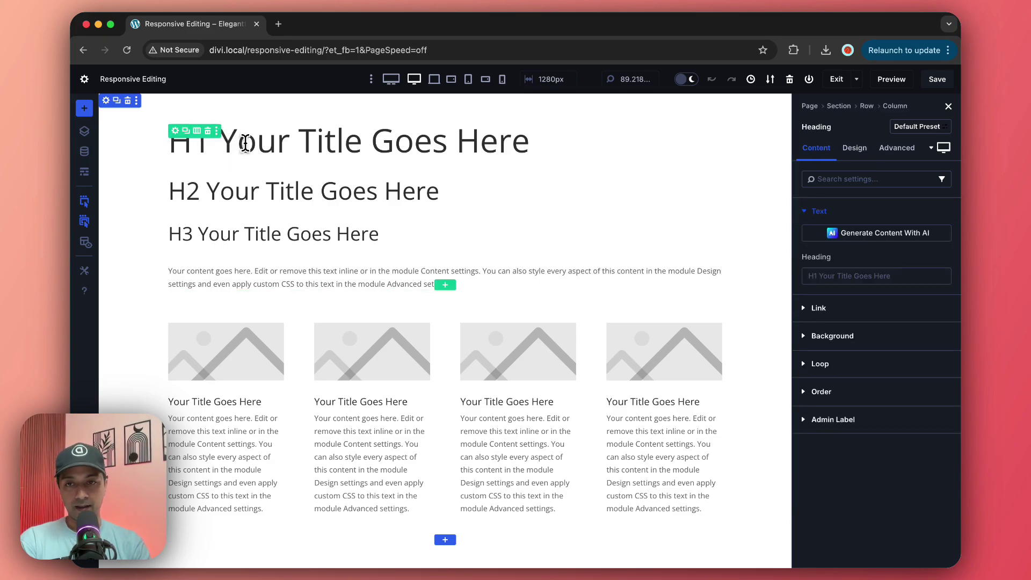
left_click_drag(532, 142, 221, 150)
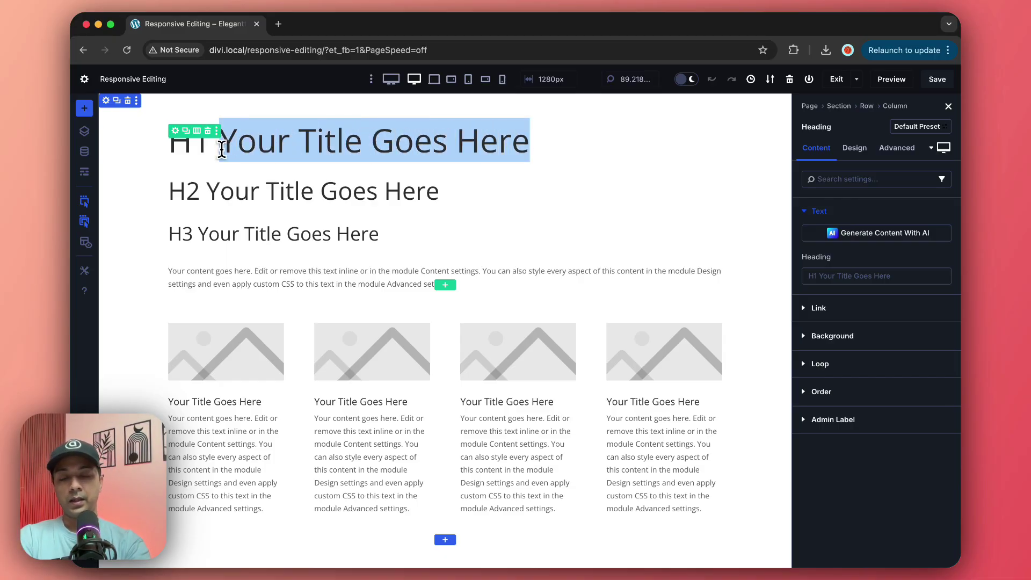
type("Your Text go")
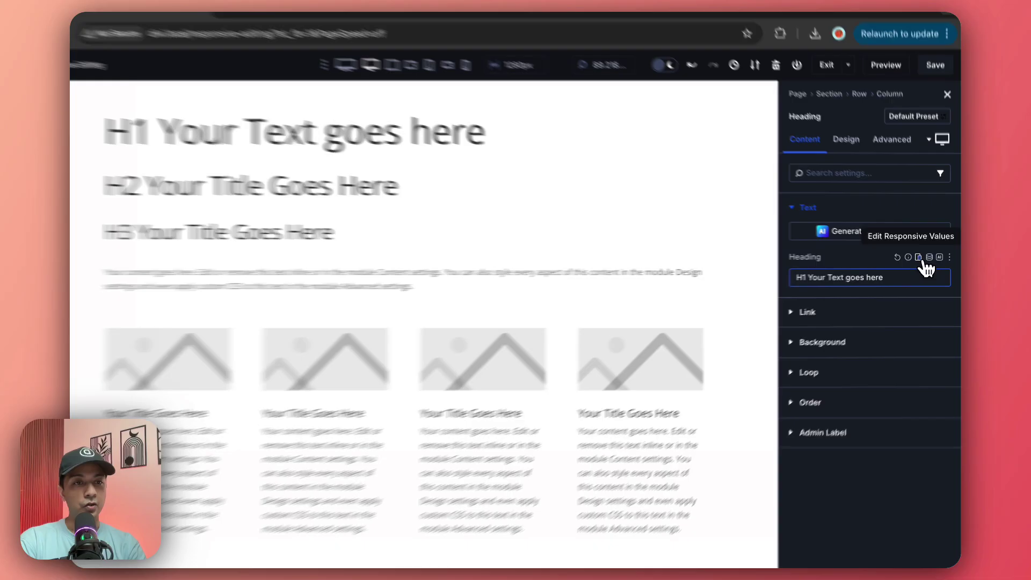
- Open the Responsive Editor for the H1 heading text and scroll through its per-breakpoint values
left_click(922, 257)
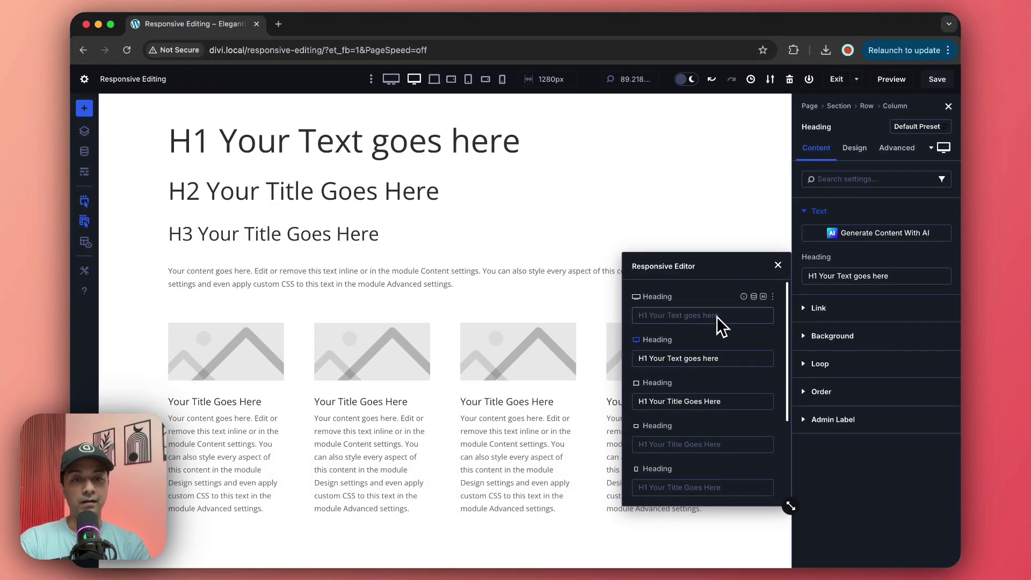
scroll(717, 317, "down", 3)
scroll(698, 349, "down", 1)
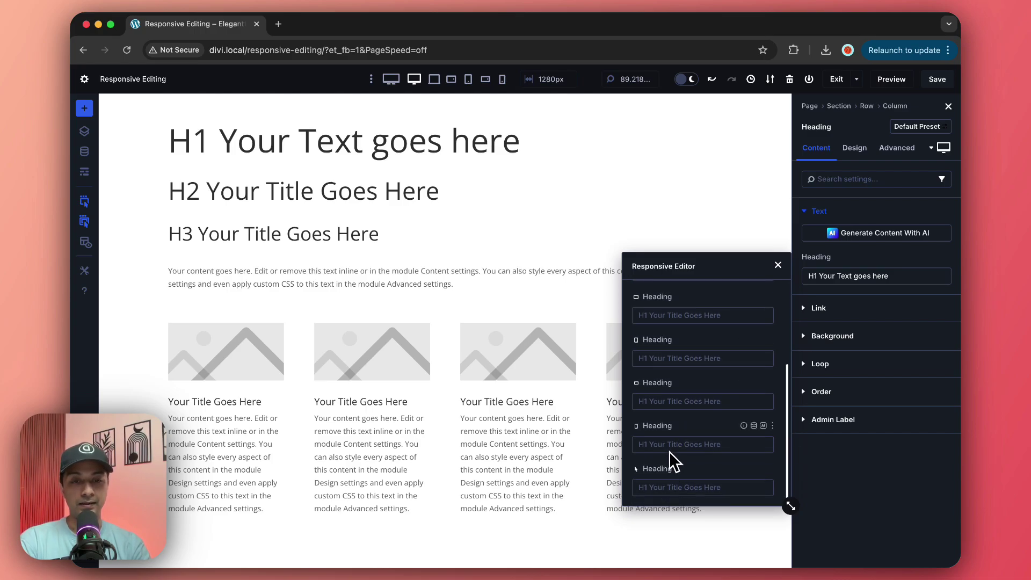
- Close the Responsive Editor and bring up the H1's 60px Heading Text Size under Design
left_click(779, 265)
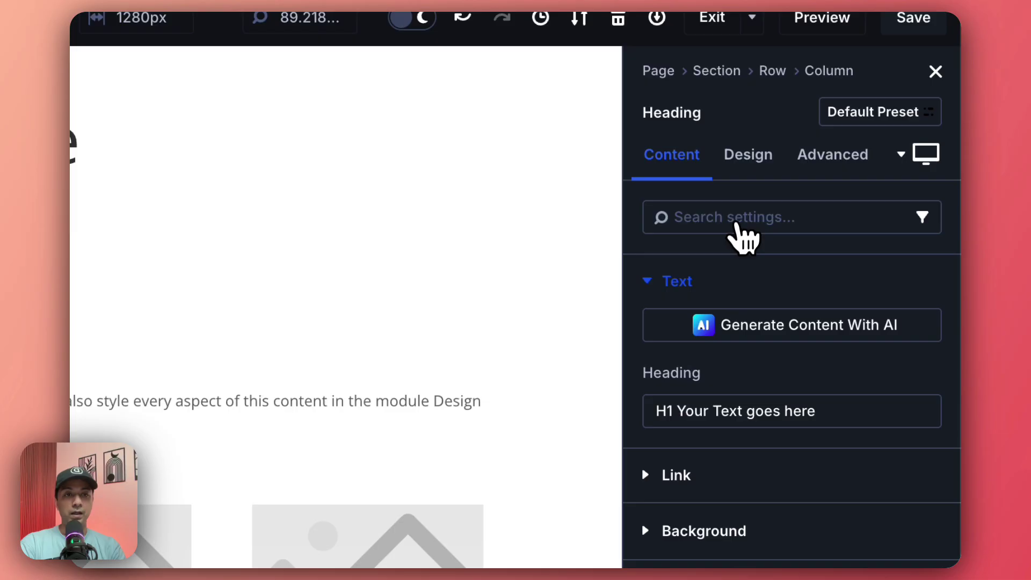
left_click(752, 158)
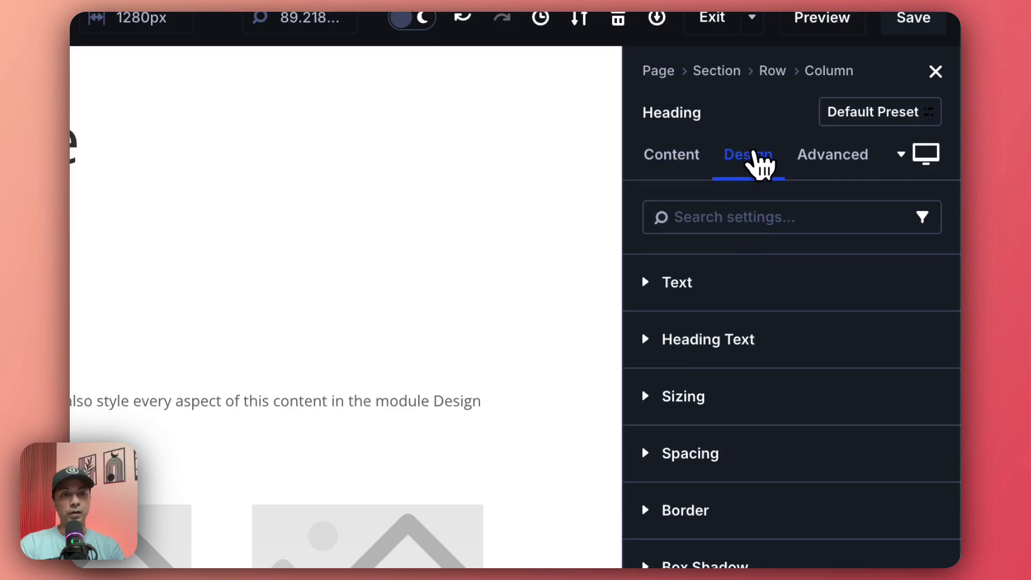
left_click(735, 341)
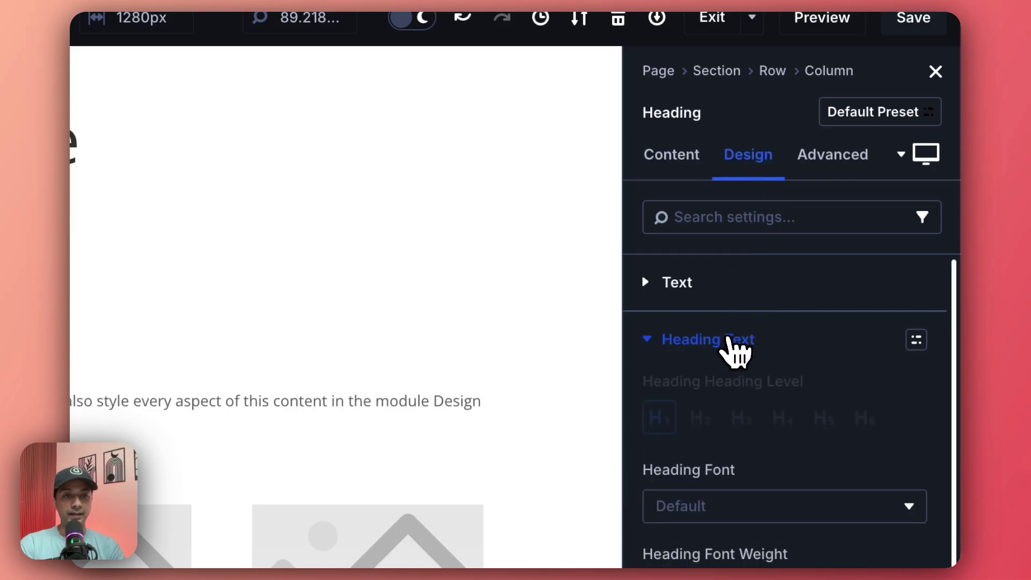
scroll(735, 349, "down", 3)
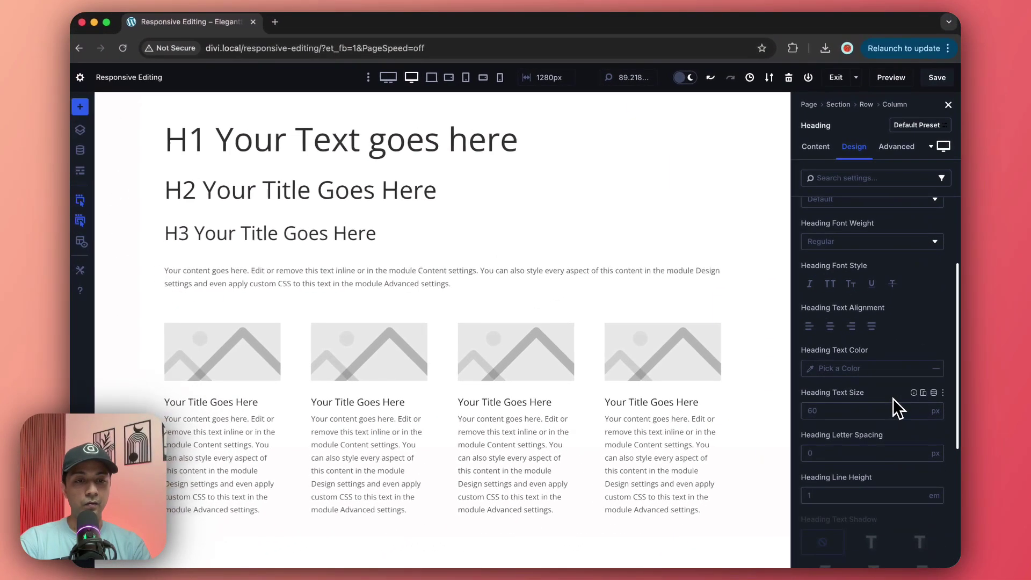
scroll(892, 408, "down", 1)
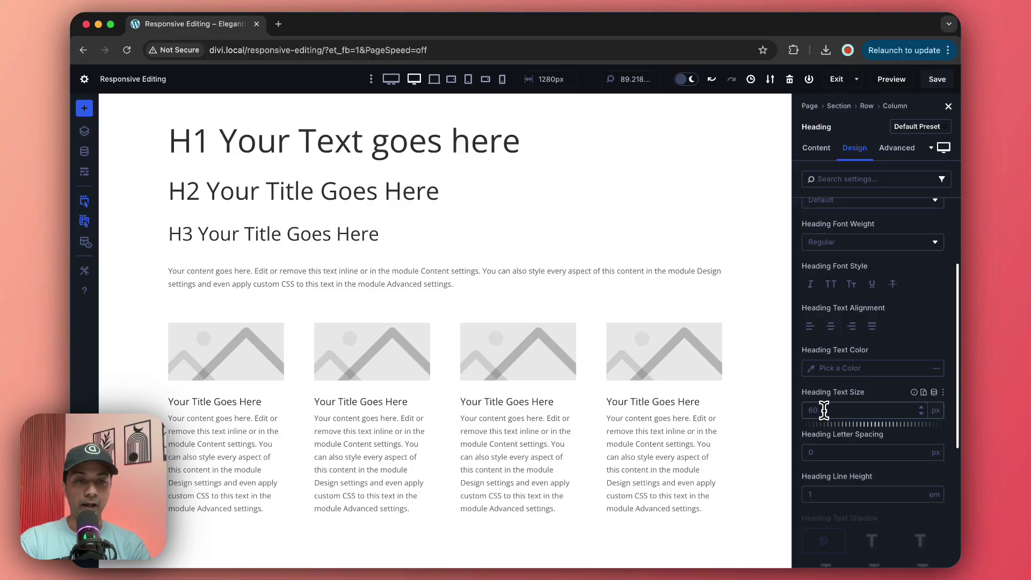
left_click(824, 410)
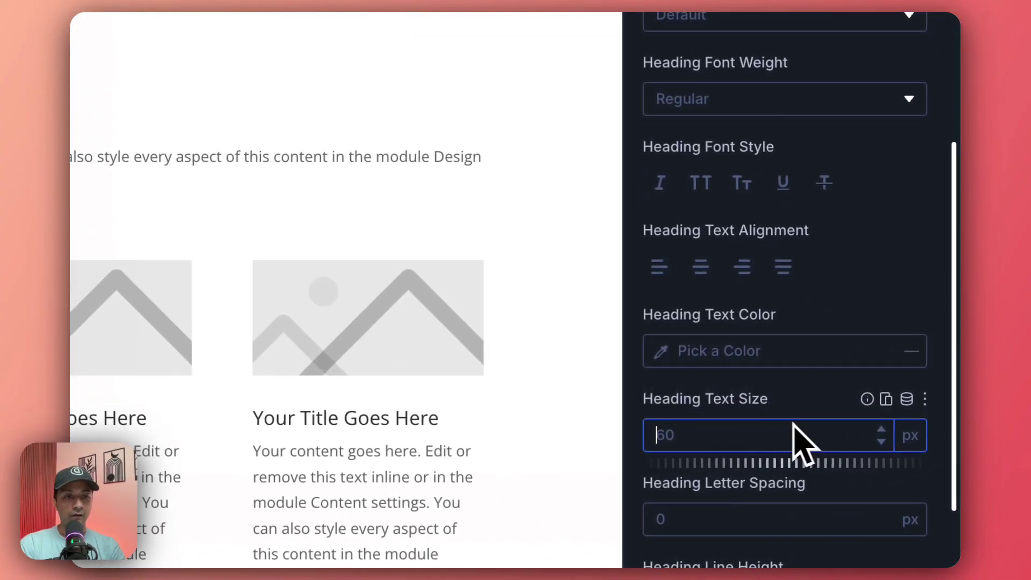
- Open the per-breakpoint Heading Text Size values, all at 60px, and preview phone width
left_click(888, 403)
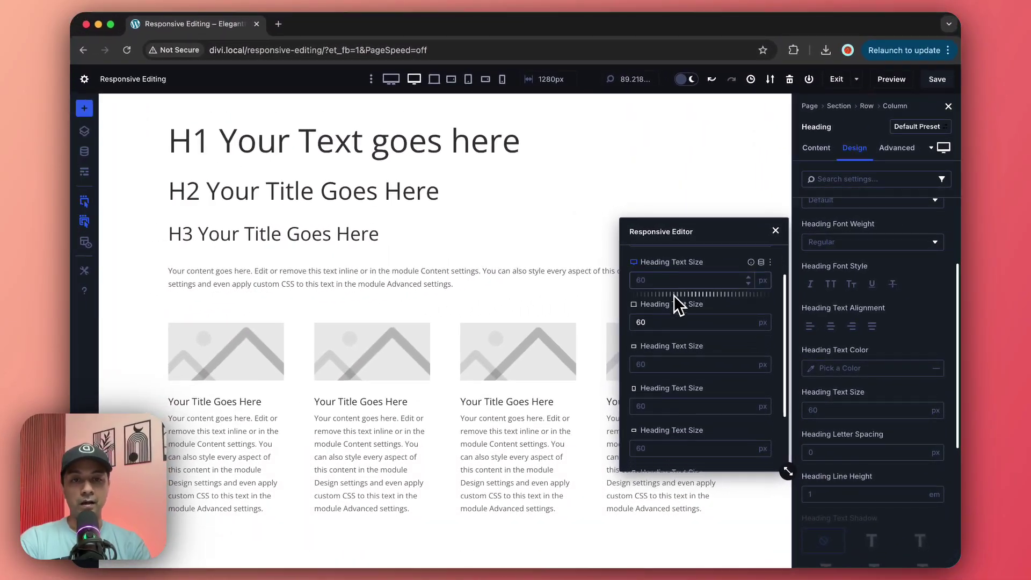
scroll(675, 295, "down", 5)
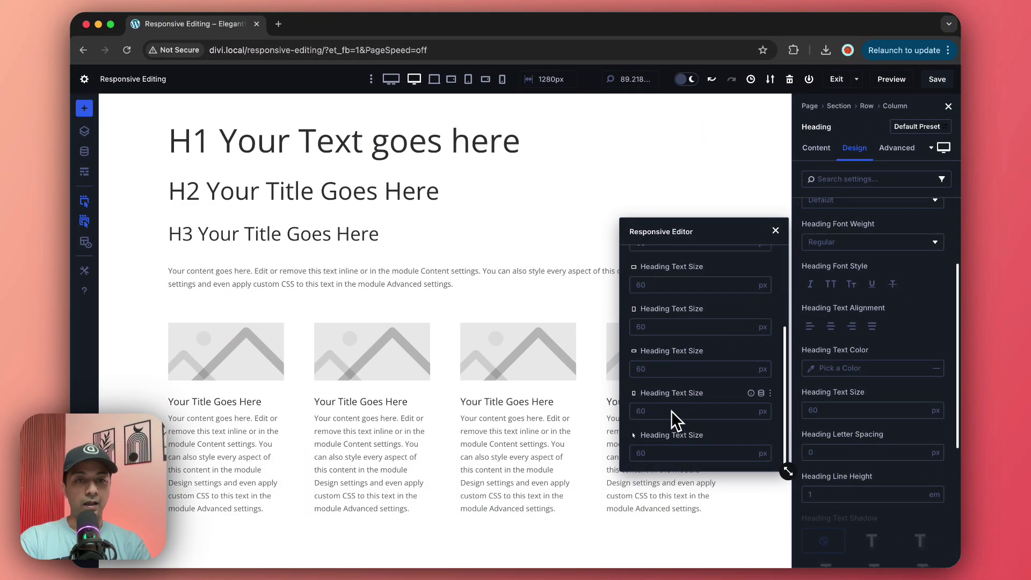
scroll(683, 351, "up", 3)
left_click(670, 319)
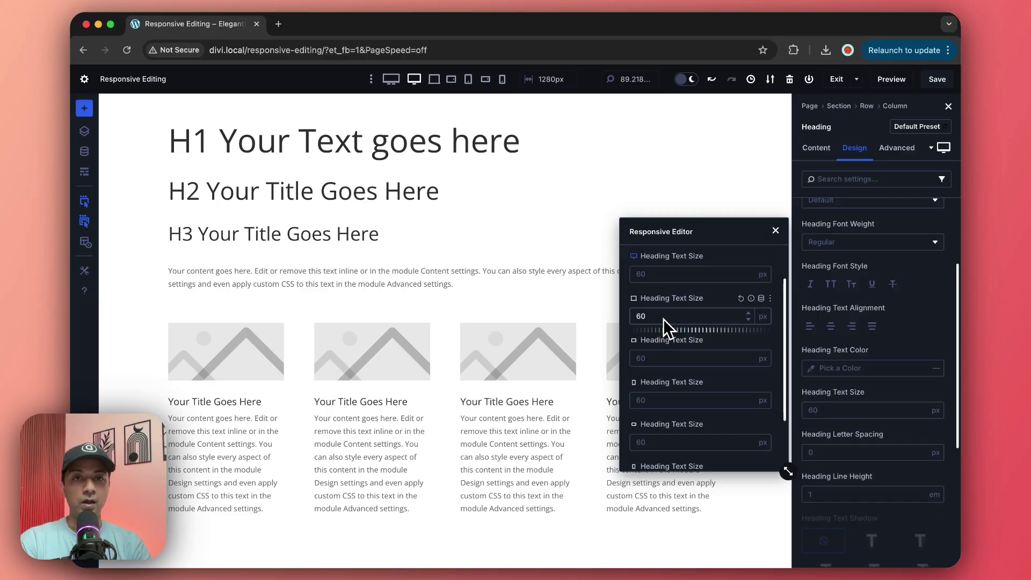
scroll(664, 333, "down", 2)
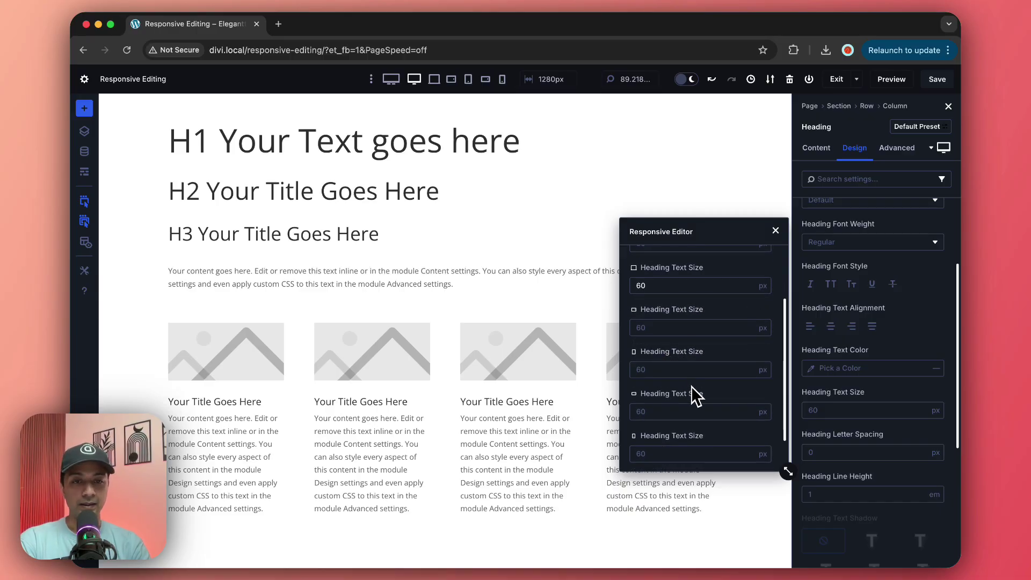
mouse_move(685, 328)
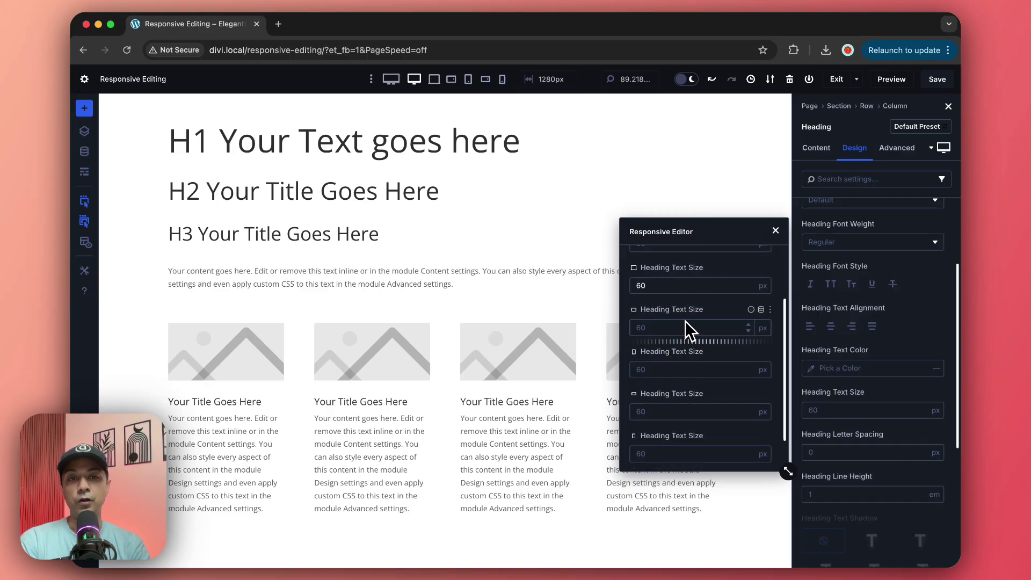
scroll(679, 420, "down", 2)
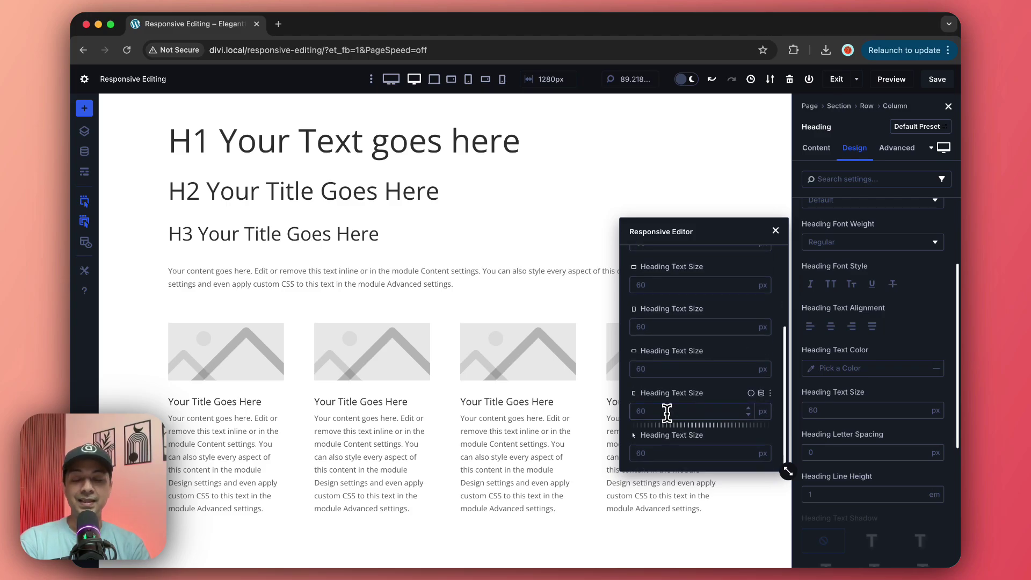
- Set the H1 text size to 38px on phone and 40px at the landscape-phone breakpoint
left_click(666, 412)
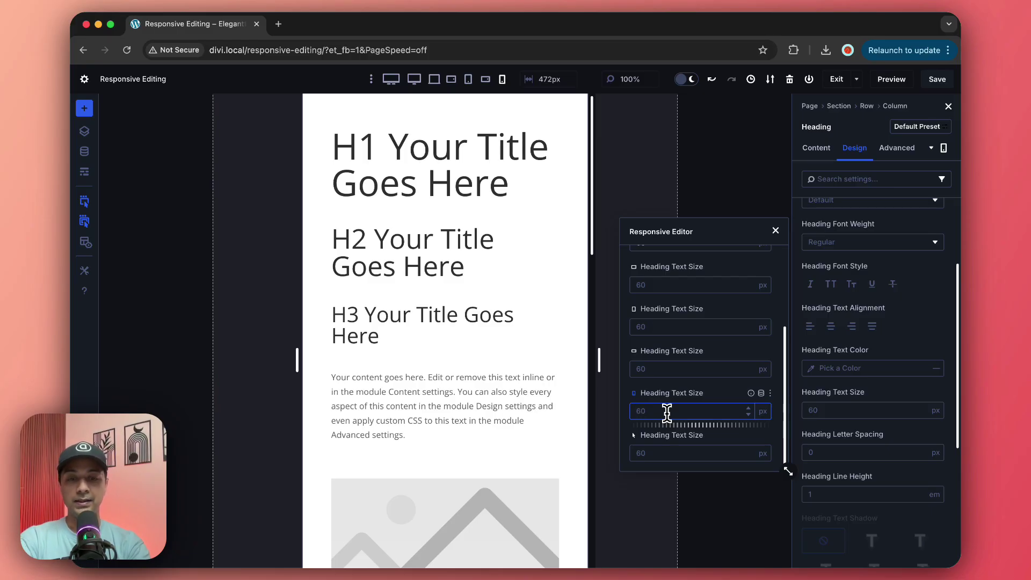
type("30")
key("shift+Up")
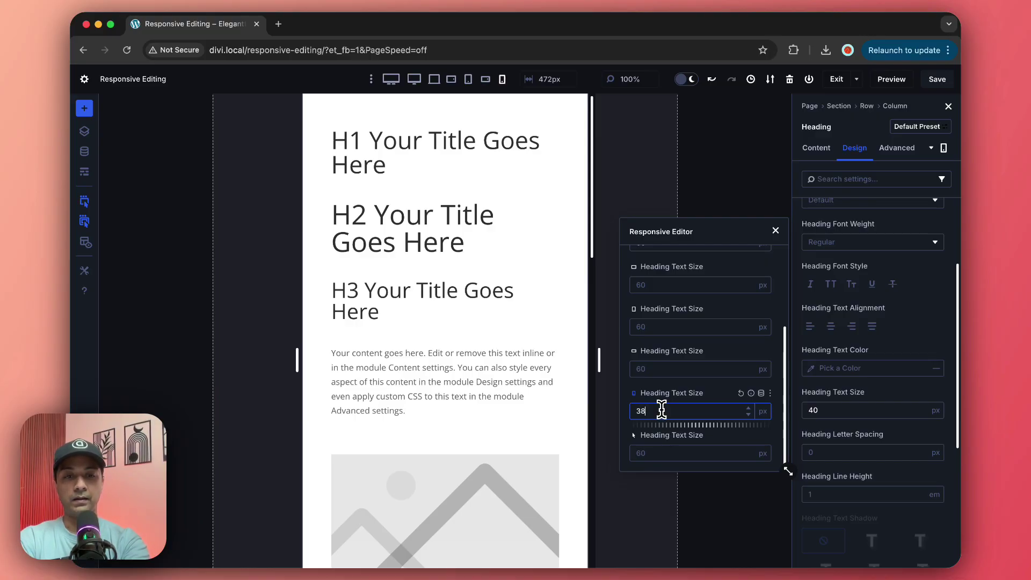
type("38")
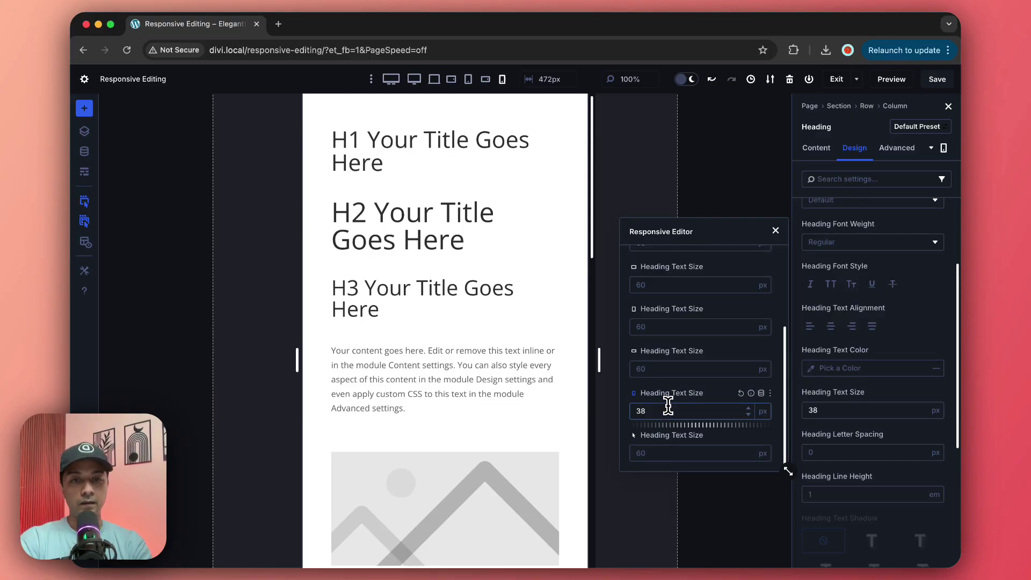
left_click(658, 368)
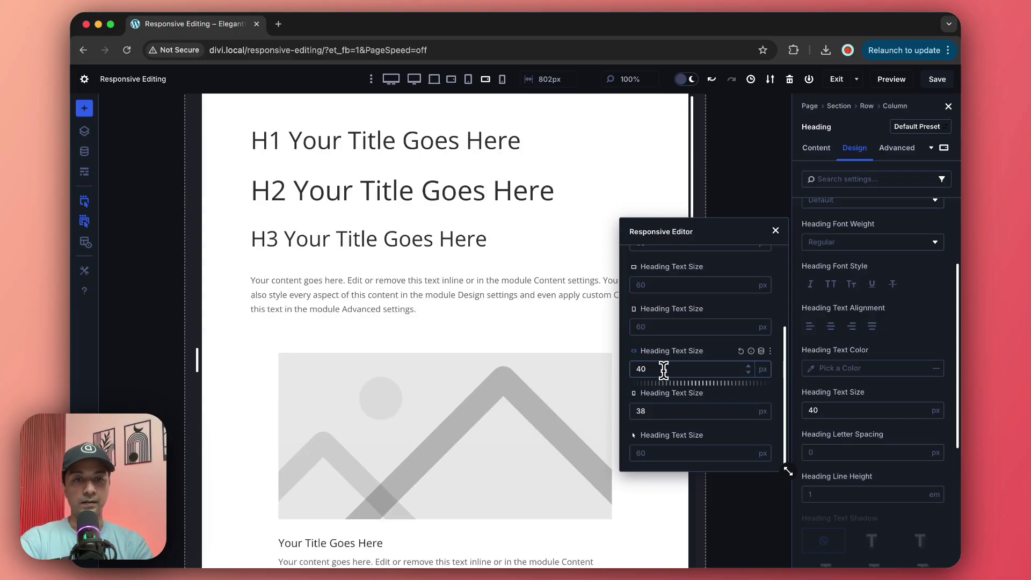
scroll(672, 339, "up", 3)
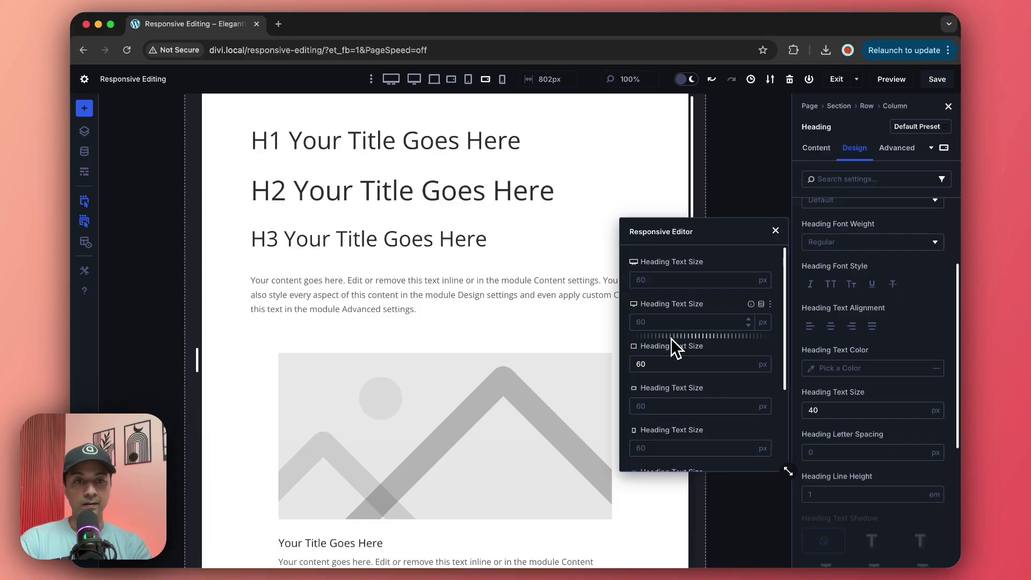
- In the Content tab, open the heading's per-device values and paste 'This is for Mobile' for phone
left_click(816, 148)
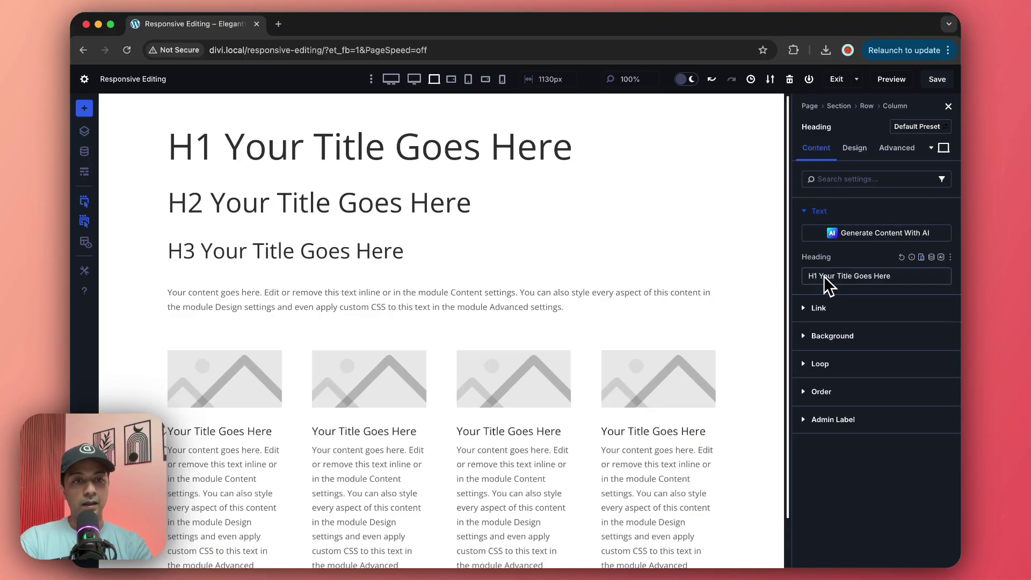
left_click(922, 258)
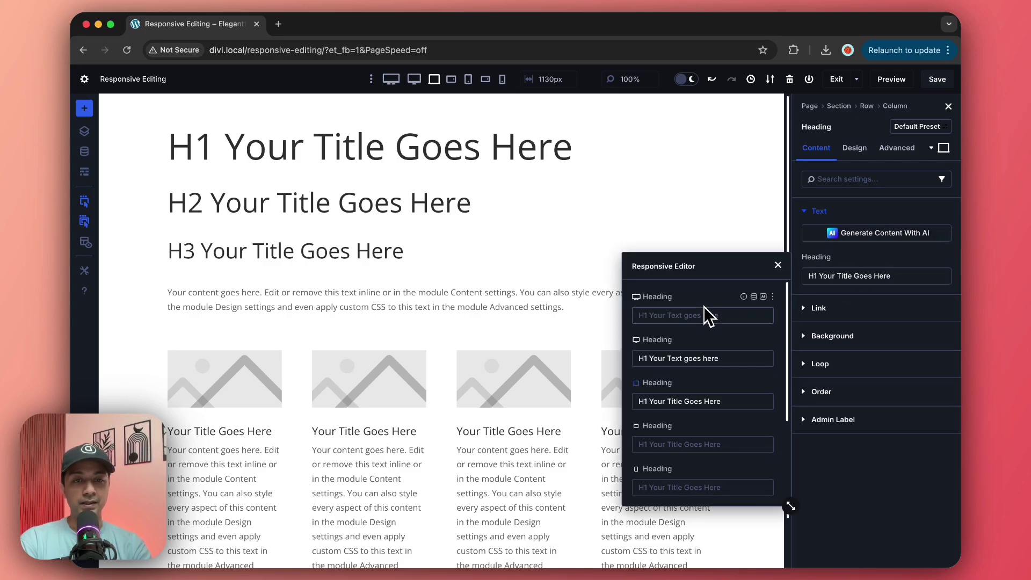
scroll(703, 322, "down", 5)
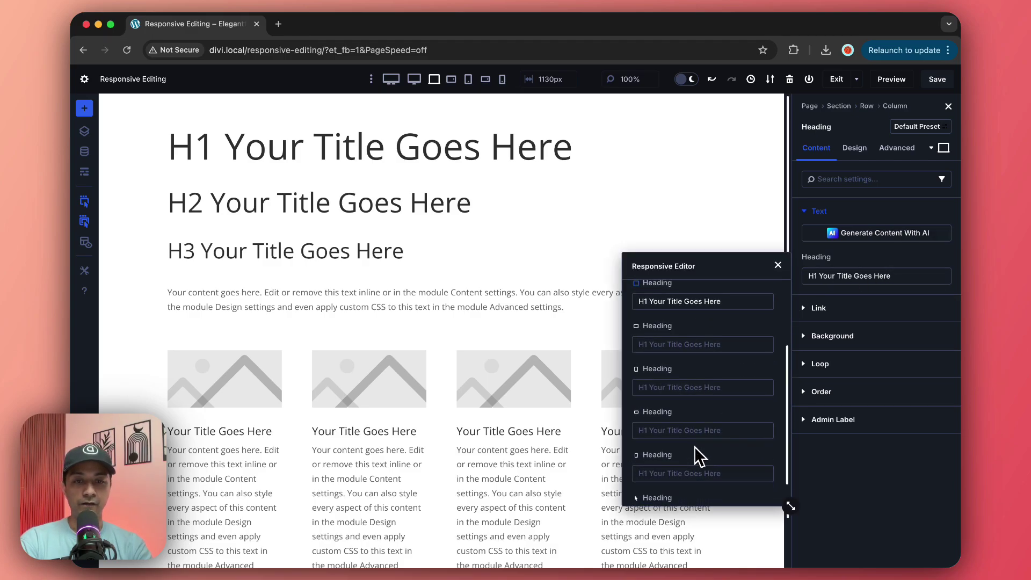
scroll(694, 448, "down", 2)
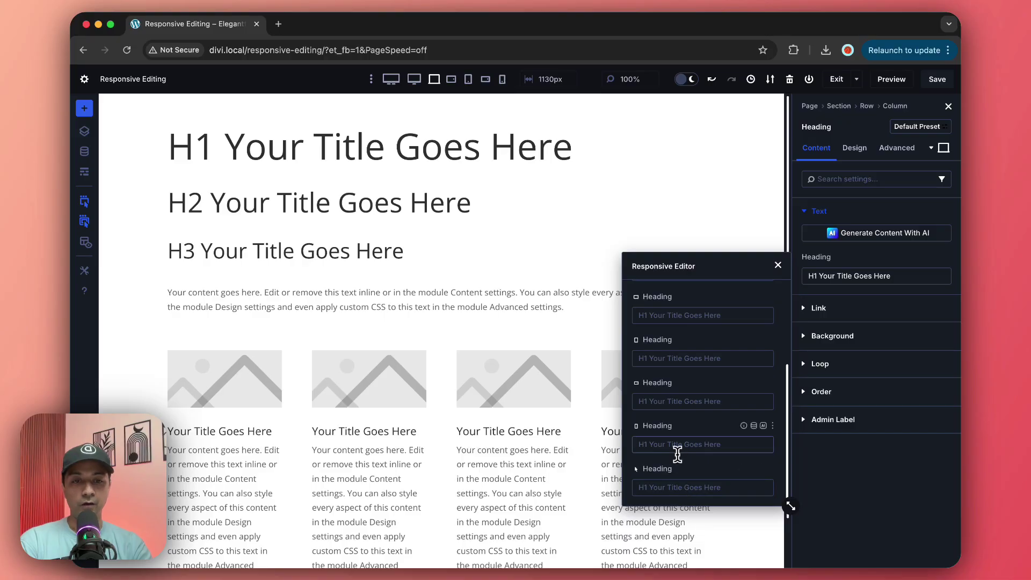
left_click(679, 445)
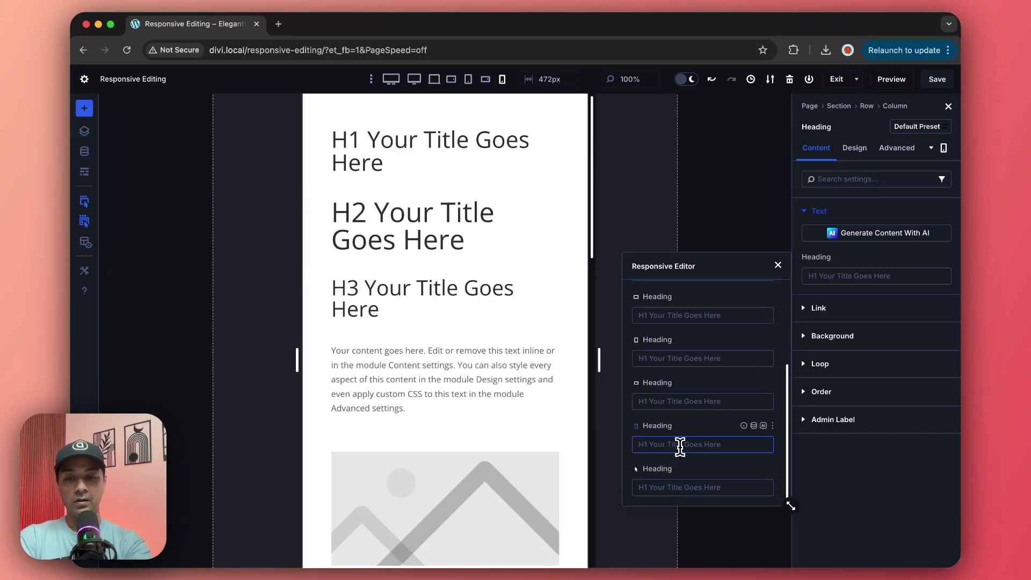
type("This is for Mobile")
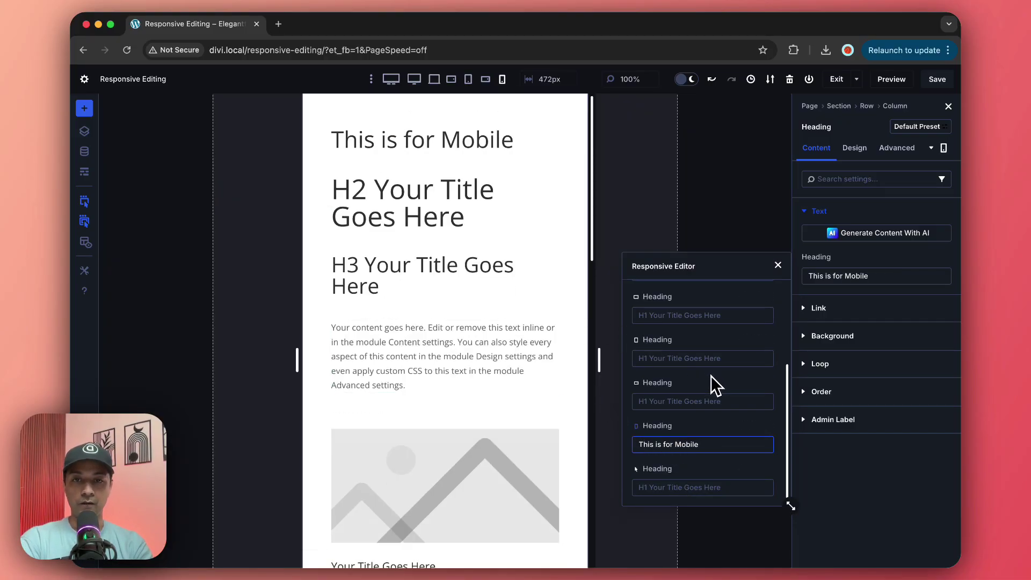
scroll(708, 376, "up", 2)
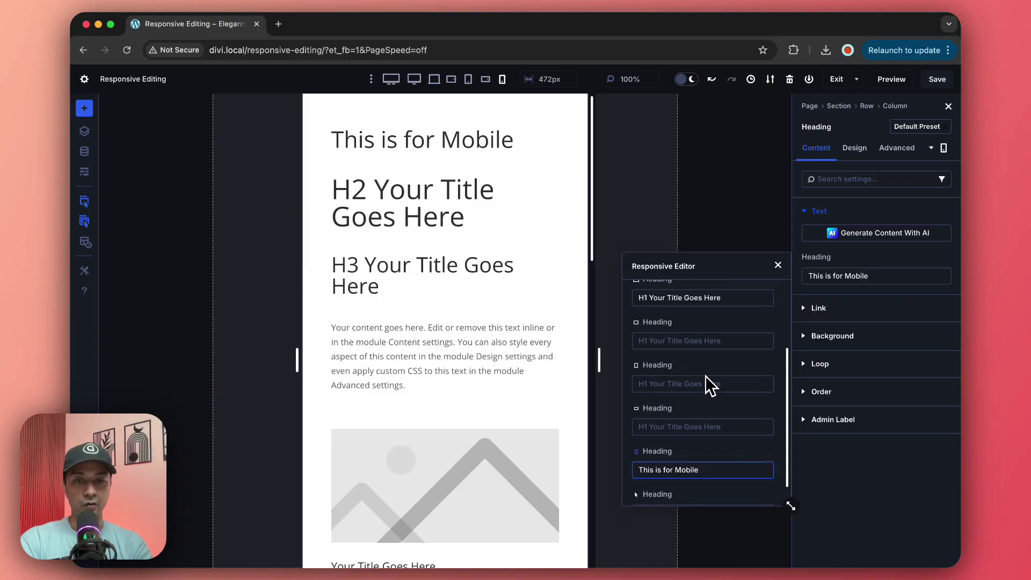
- Paste 'This is only for Landscape' and 'This is for Tablet' into their fields, then close the editor
left_click(678, 428)
type("This is only for Landscape")
scroll(722, 421, "down", 2)
scroll(707, 404, "up", 4)
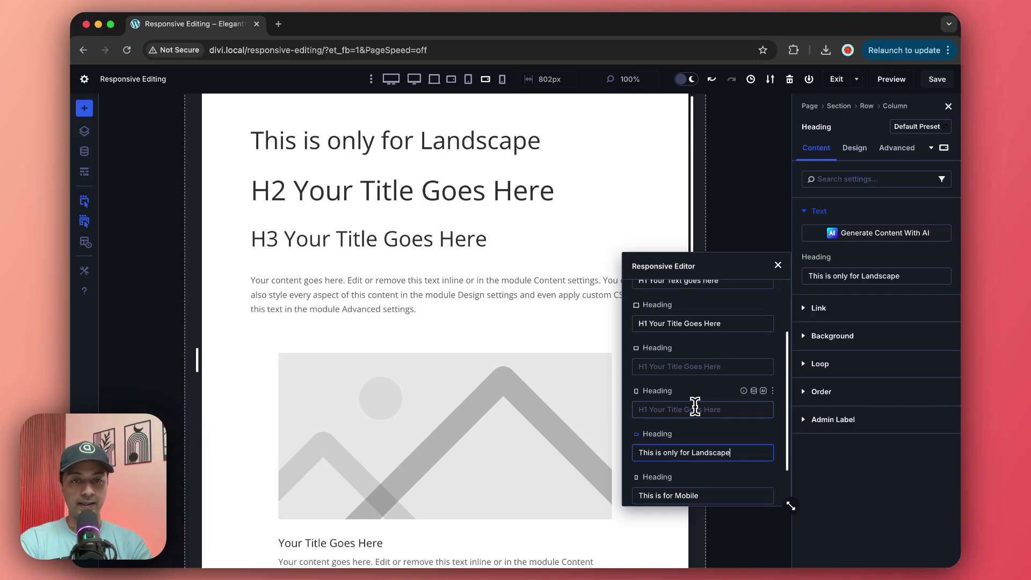
left_click(693, 408)
type("This is for Tablet")
scroll(782, 442, "up", 1)
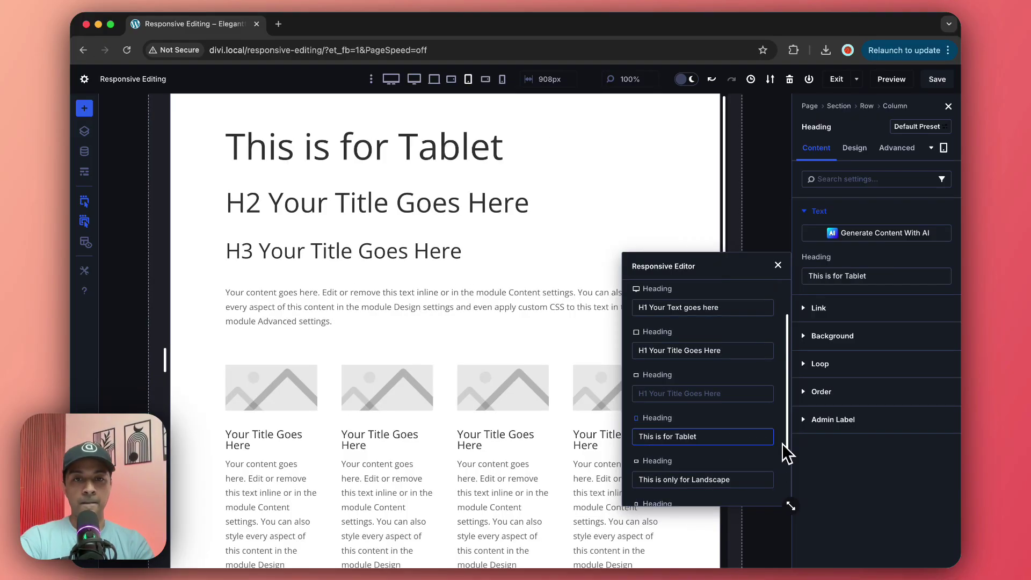
left_click(778, 265)
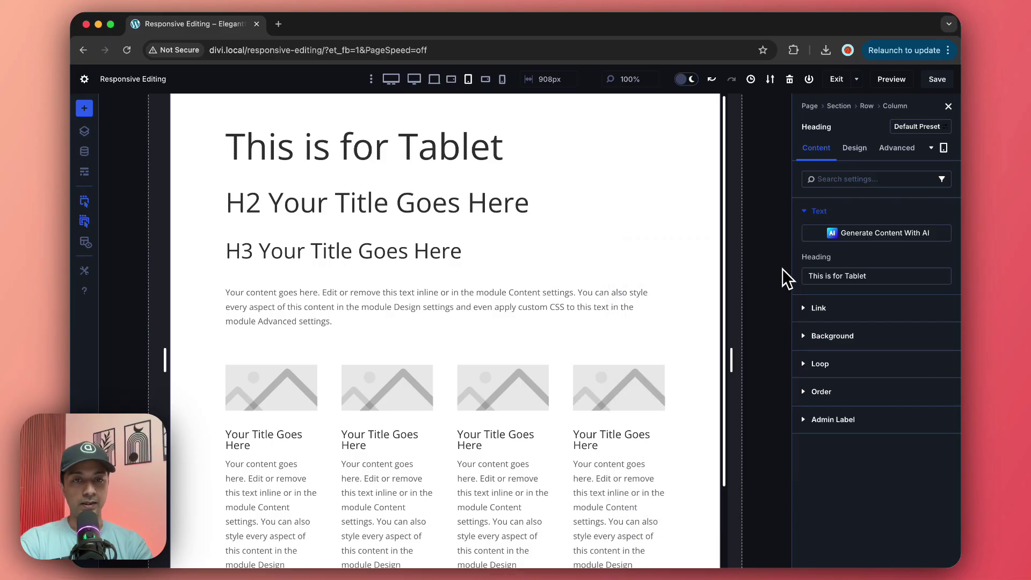
- Confirm the H1 reads 'This is for Mobile' at phone width, then show the heading's design settings at tablet-landscape width
left_click(502, 81)
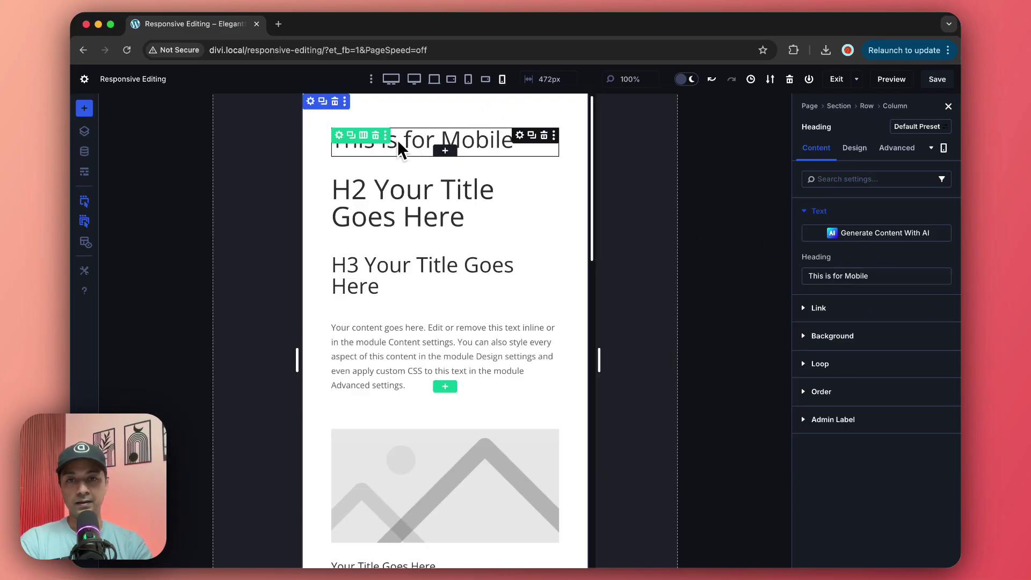
left_click(451, 80)
left_click(854, 148)
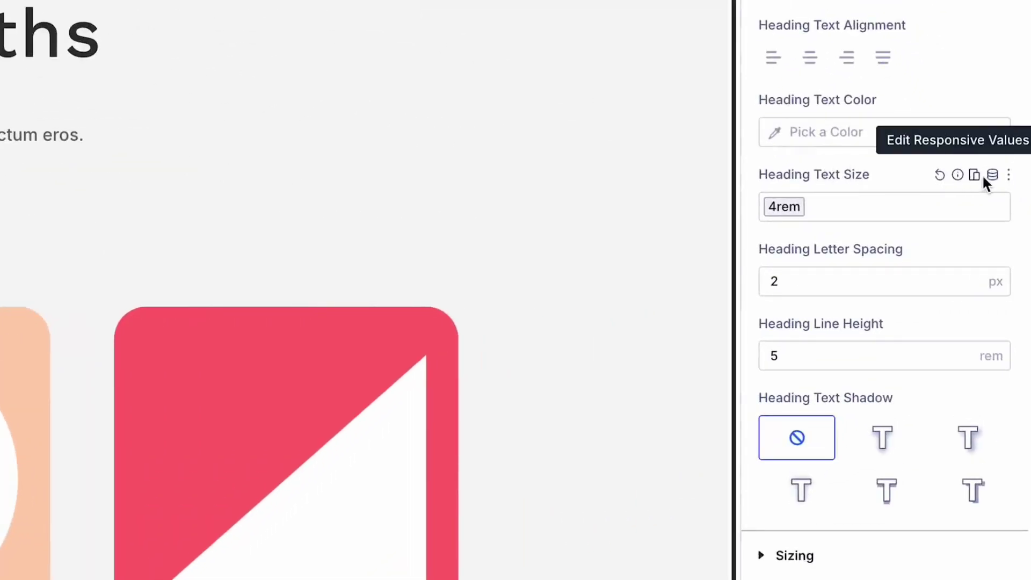
- Give Heading Text Size the global presets Heading Extra Large 5rem, Heading Medium 3rem and Heading Small 2rem across breakpoints
left_click(975, 174)
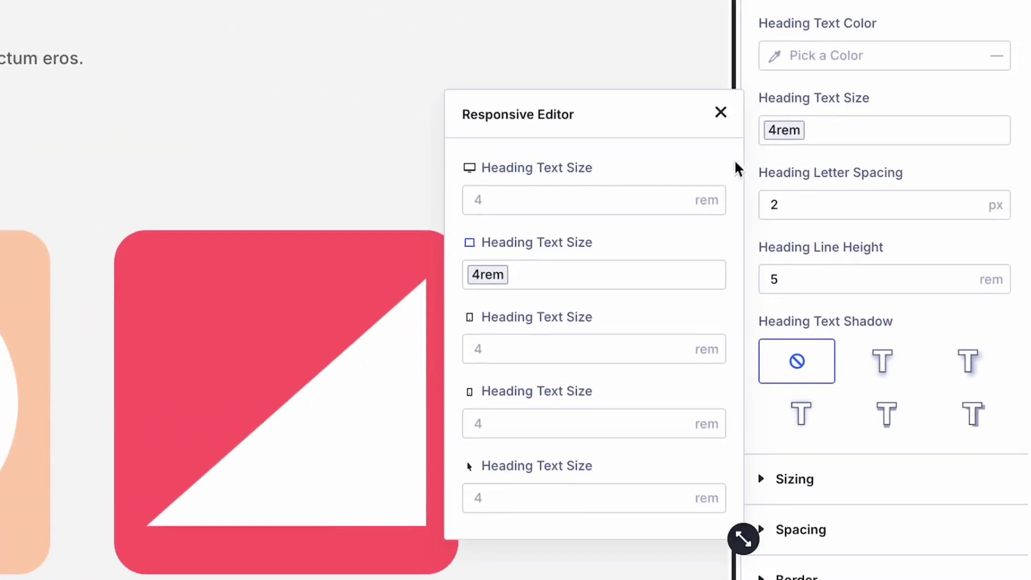
left_click(709, 168)
left_click(634, 233)
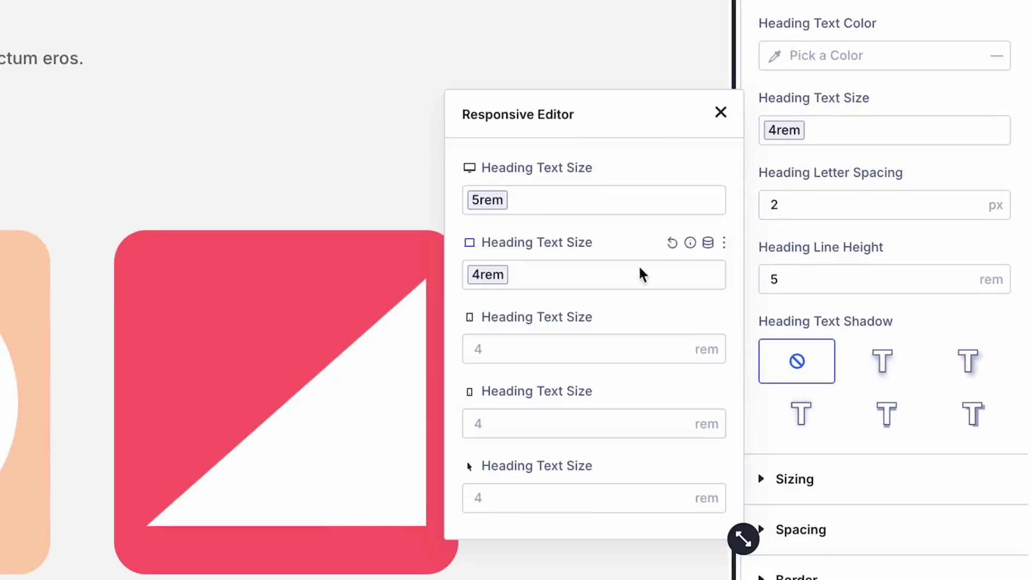
left_click(708, 318)
left_click(603, 448)
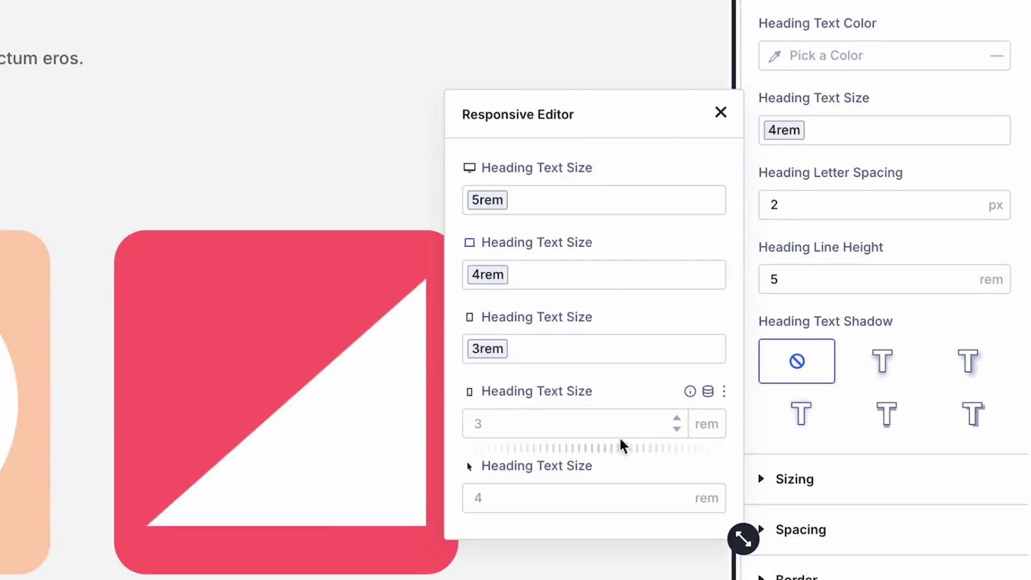
left_click(708, 392)
left_click(617, 557)
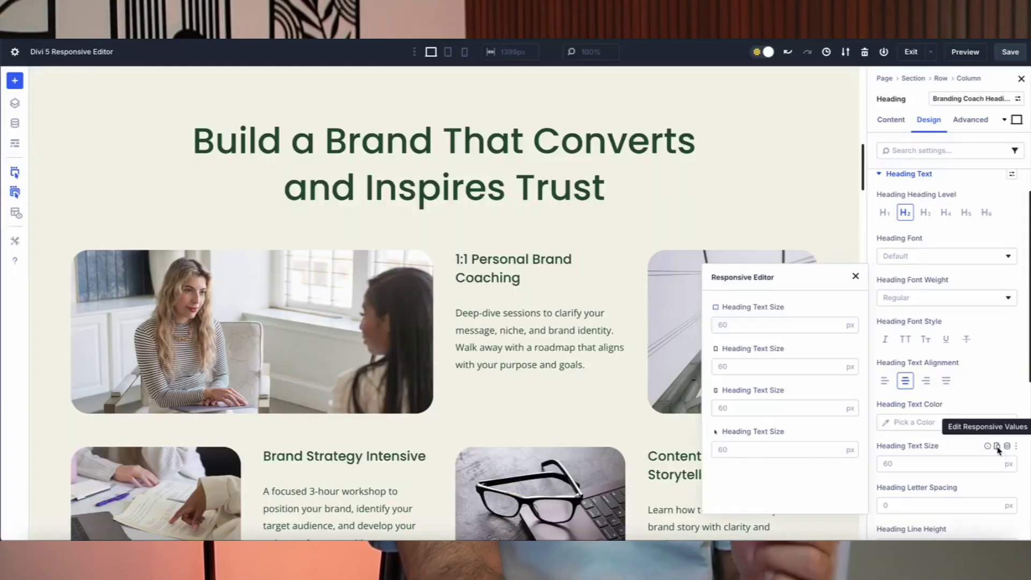
- Edit the tablet Heading Text Size field in the Responsive Editor toward 48px
left_click(761, 369)
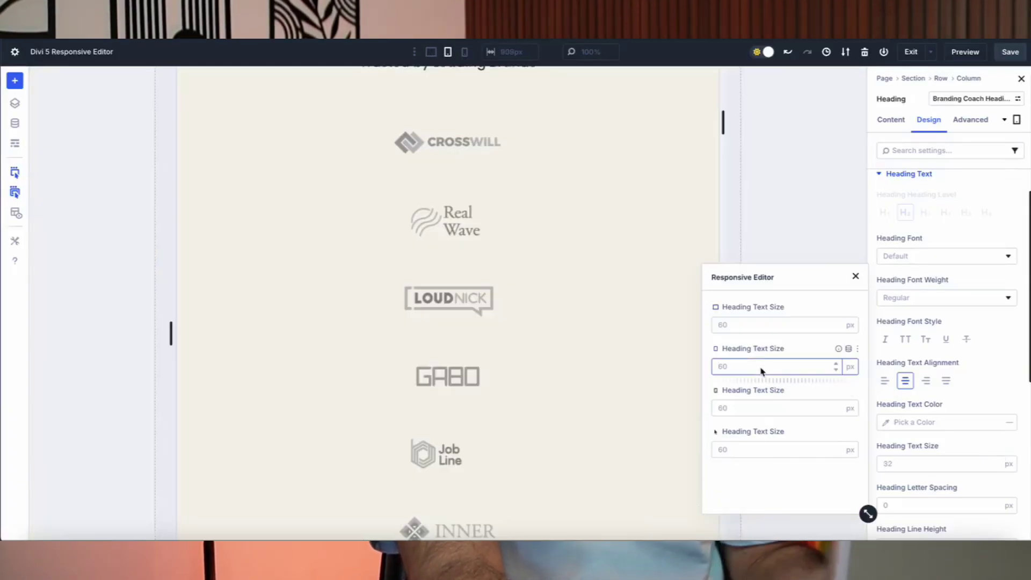
scroll(418, 346, "down", 10)
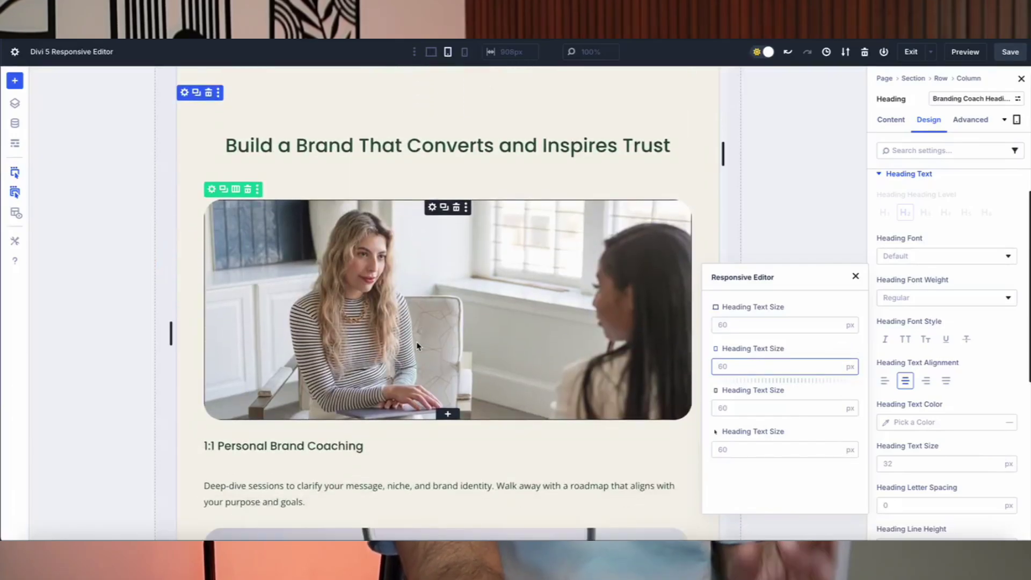